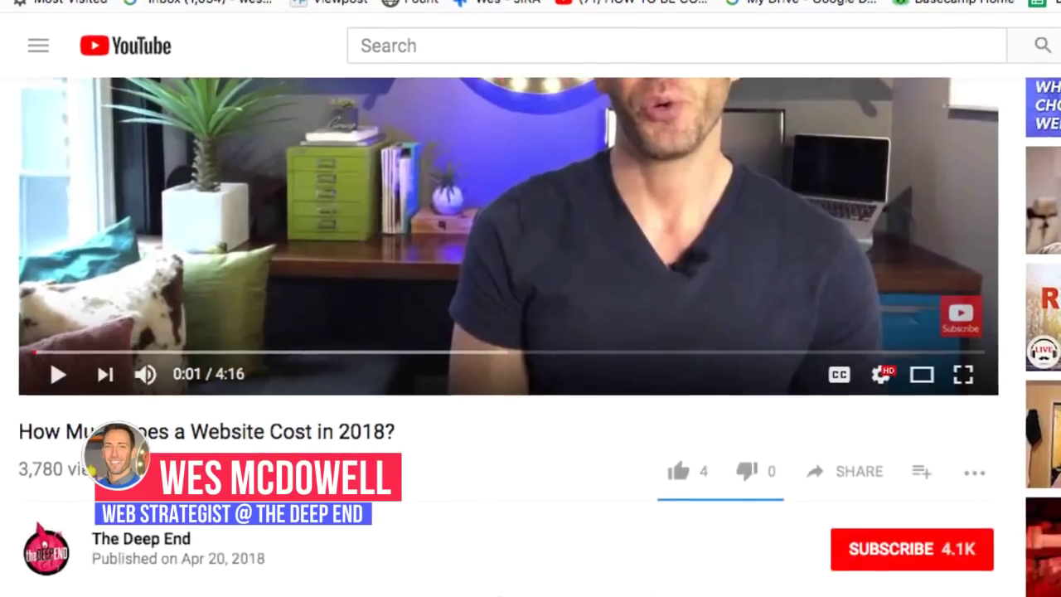
# Subscribe to the video's YouTube channel and enable its upload notifications with the bell icon.
pyautogui.scroll(-3, 530, 332)
pyautogui.click(884, 353)
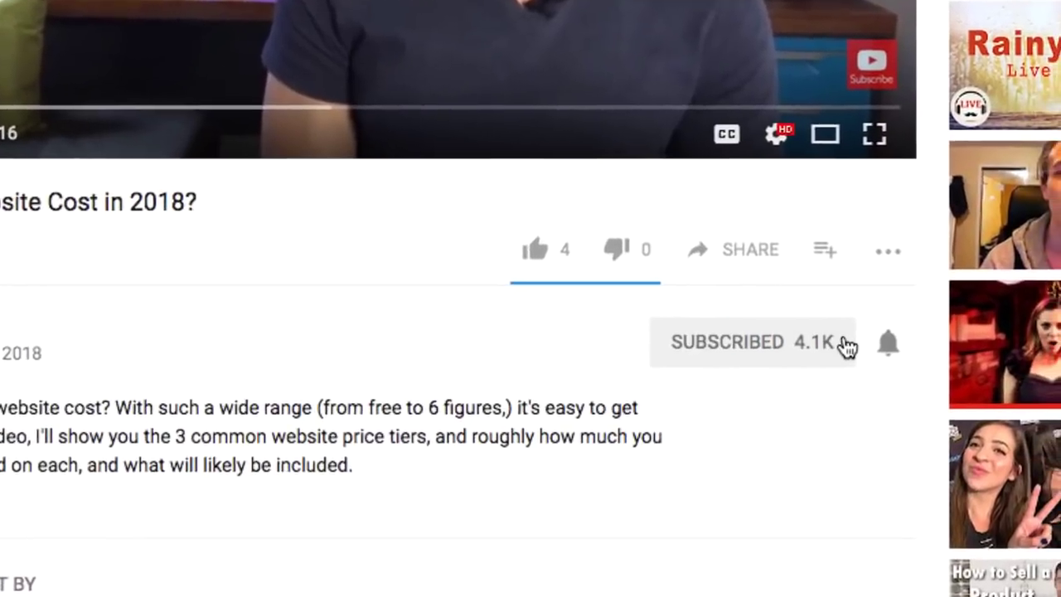
pyautogui.click(972, 355)
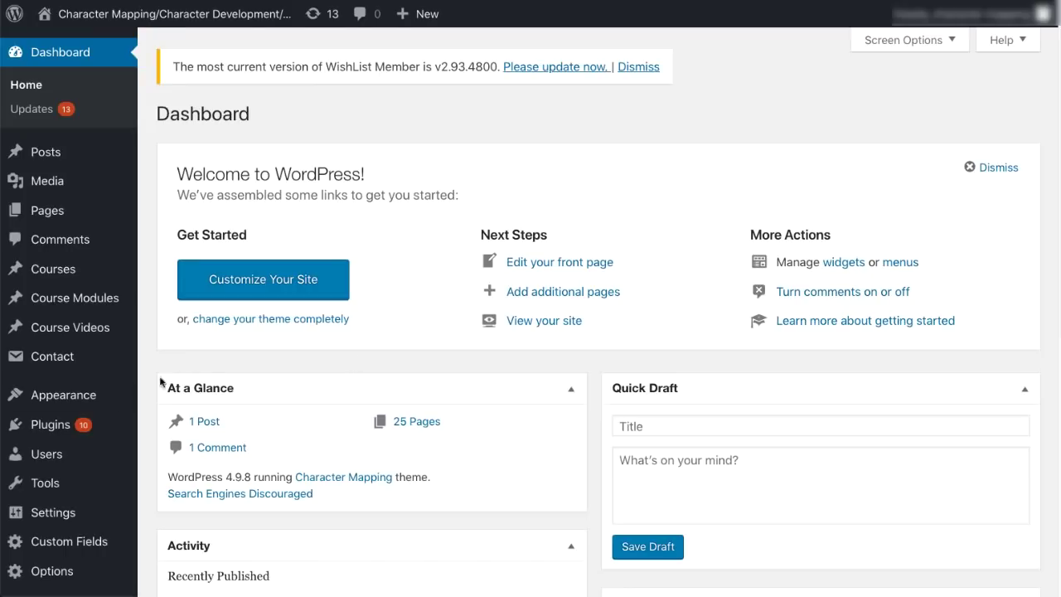
# Bring up the Plugins flyout menu in the WordPress admin sidebar.
pyautogui.moveTo(45, 426)
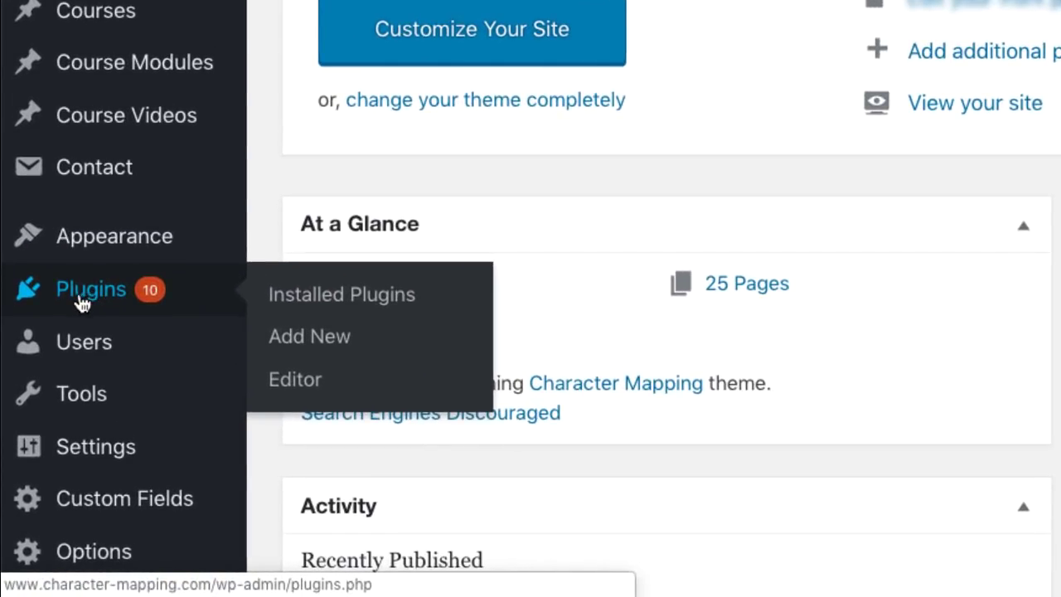
# Search the plugin directory for 'yoast', then install and activate Yoast SEO.
pyautogui.click(306, 347)
pyautogui.click(840, 161)
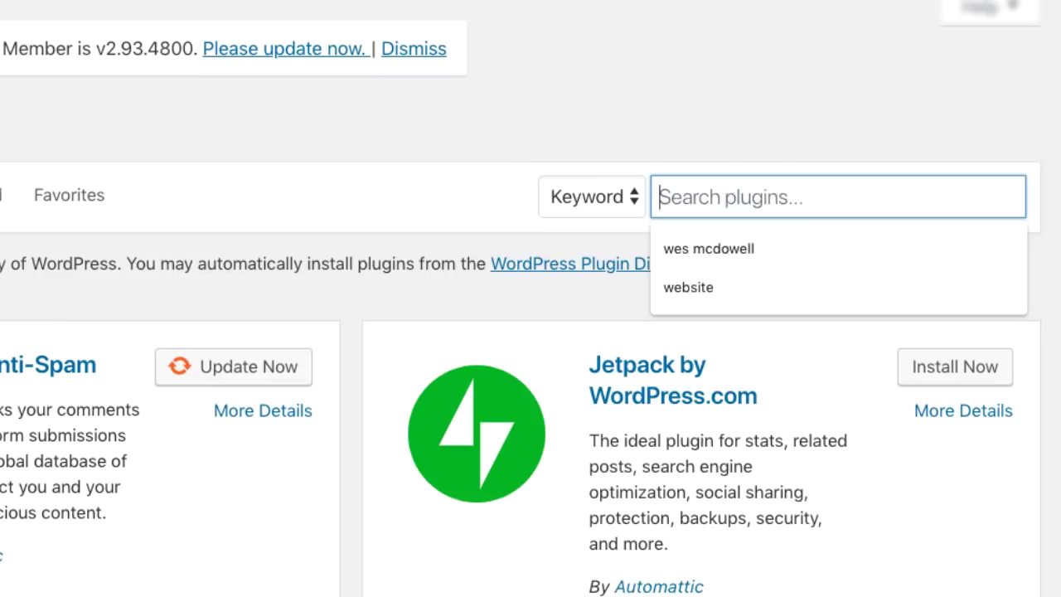
pyautogui.write('yoast')
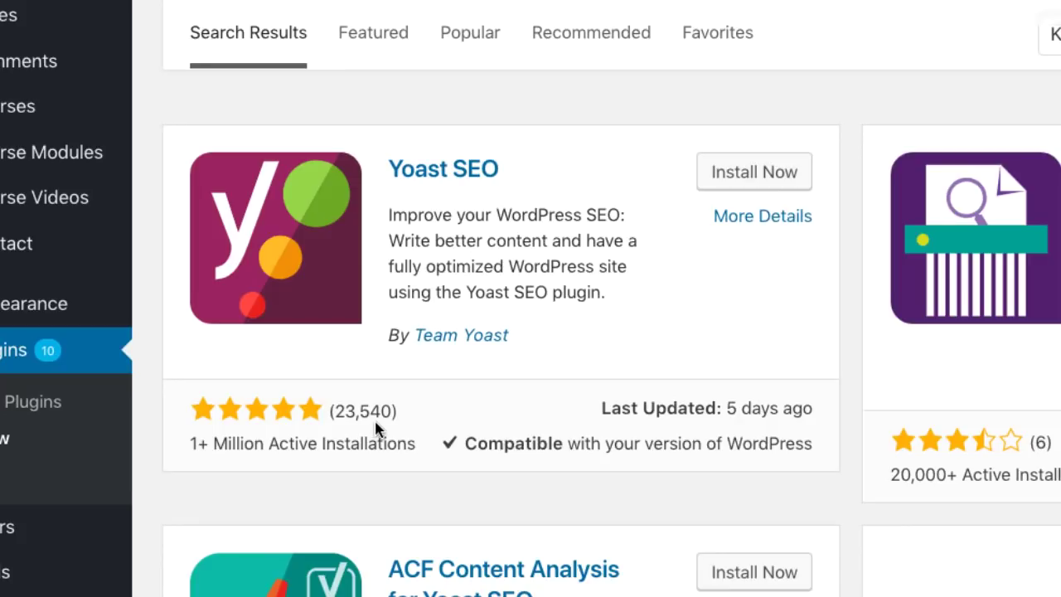
pyautogui.click(759, 174)
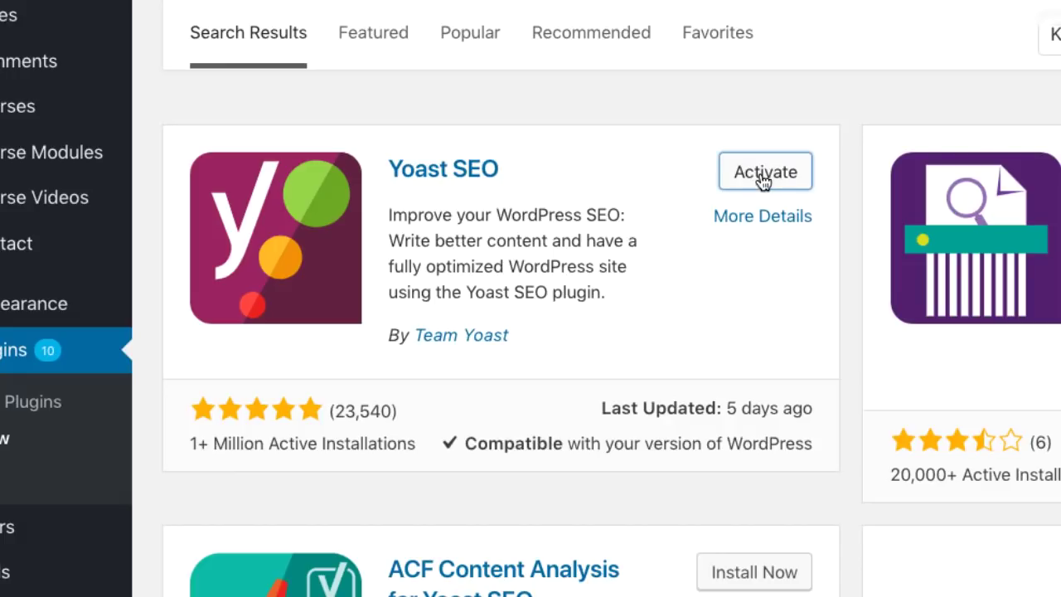
pyautogui.click(763, 176)
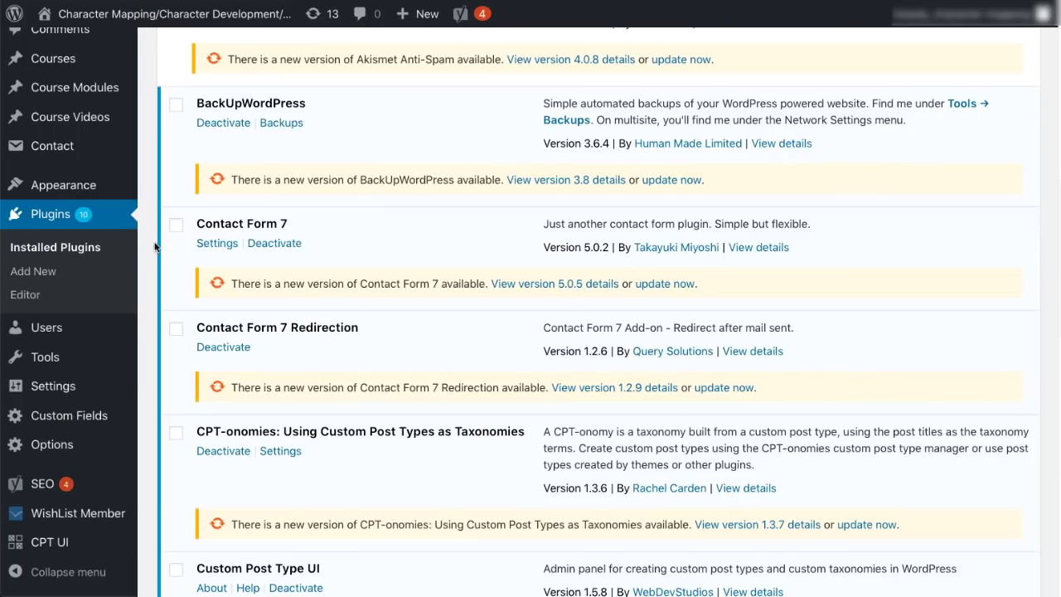
pyautogui.moveTo(21, 494)
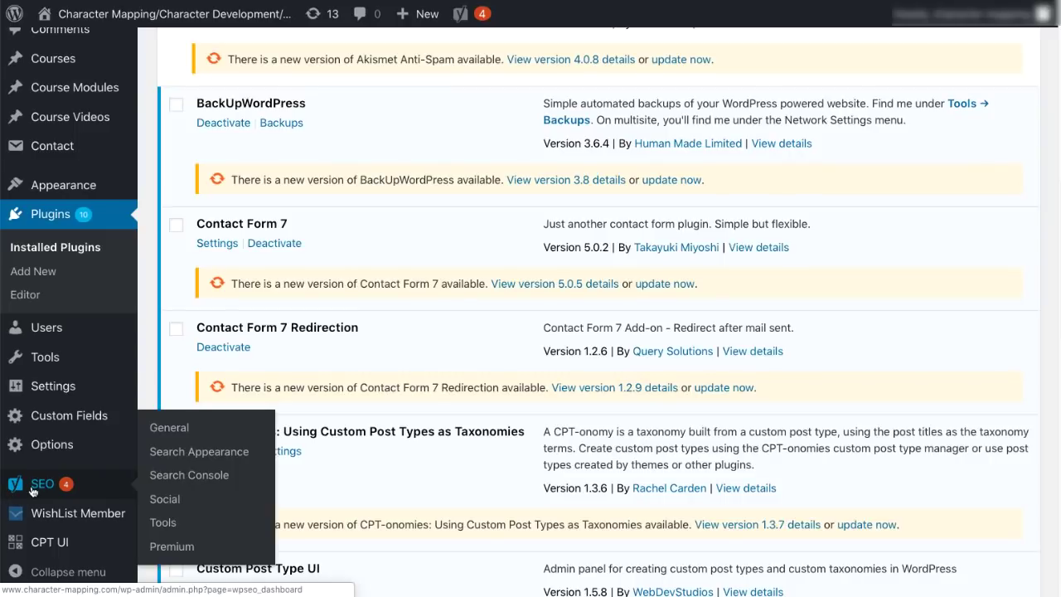
# Start a new blank post from Posts > Add New.
pyautogui.scroll(8, 33, 491)
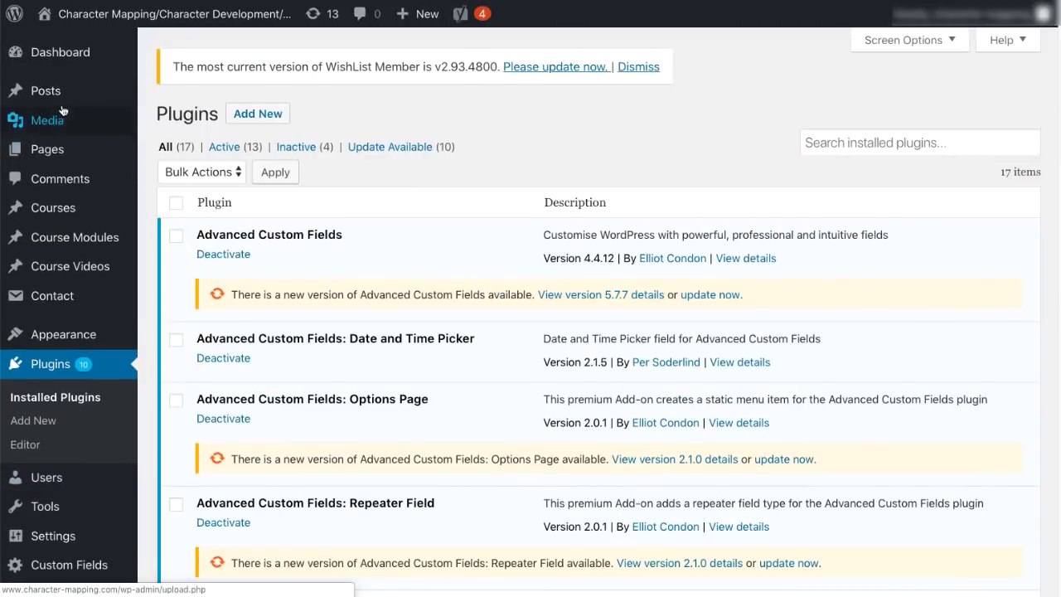
pyautogui.moveTo(48, 96)
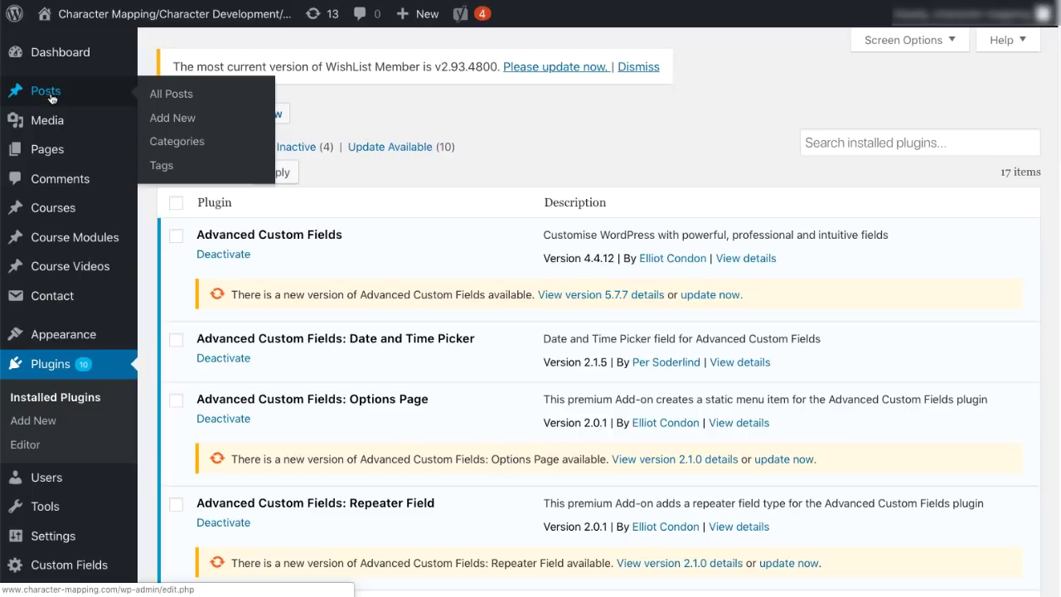
pyautogui.click(182, 119)
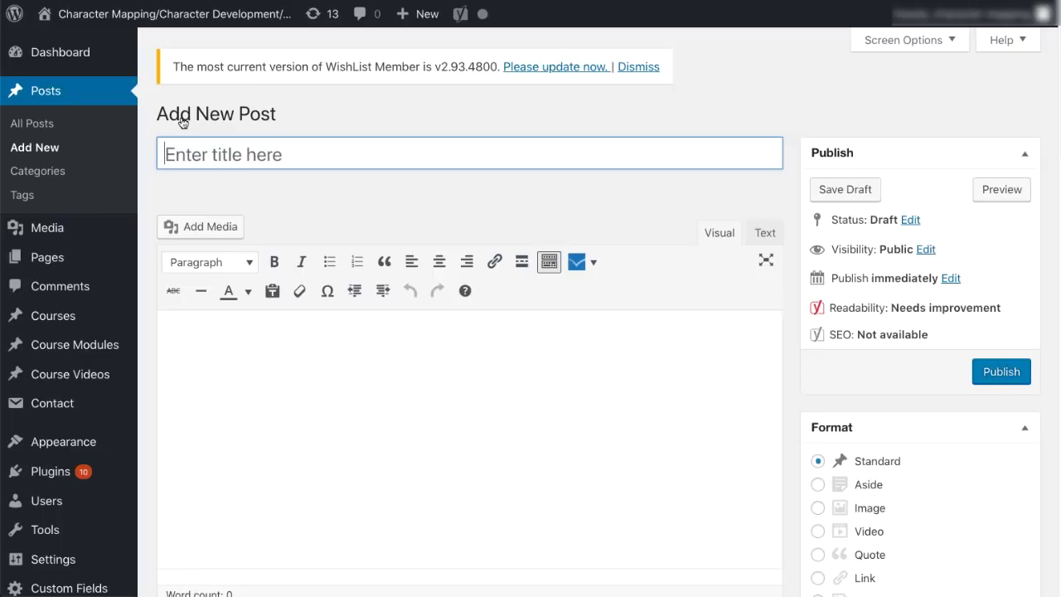
# Paste 'Best Online Acting Classes' as the post title and place the cursor at its end to extend it.
pyautogui.write('Best Online Acting Classes')
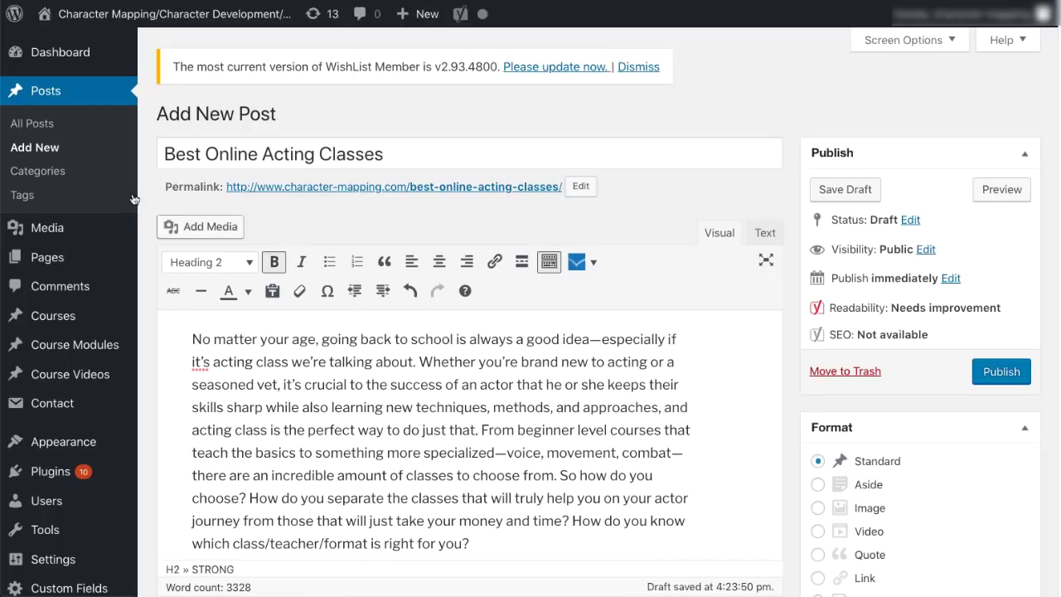
pyautogui.moveTo(165, 154); pyautogui.dragTo(399, 158)
pyautogui.click(413, 154)
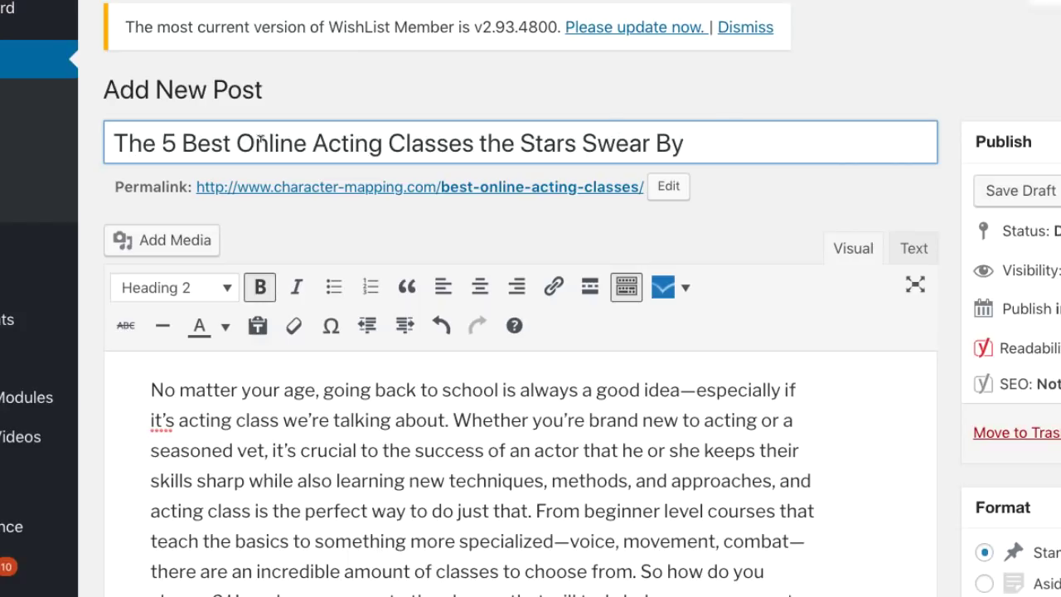
# Check the '5' and the added ending in the revised post title, then clear the selection.
pyautogui.moveTo(161, 143); pyautogui.dragTo(177, 143)
pyautogui.moveTo(476, 143); pyautogui.dragTo(688, 142)
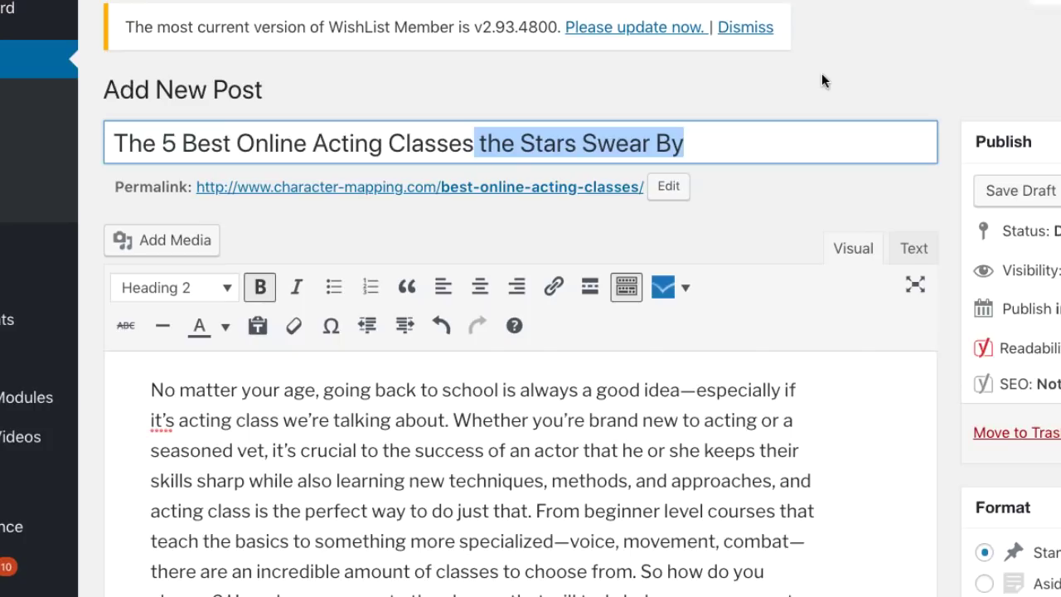
pyautogui.click(783, 126)
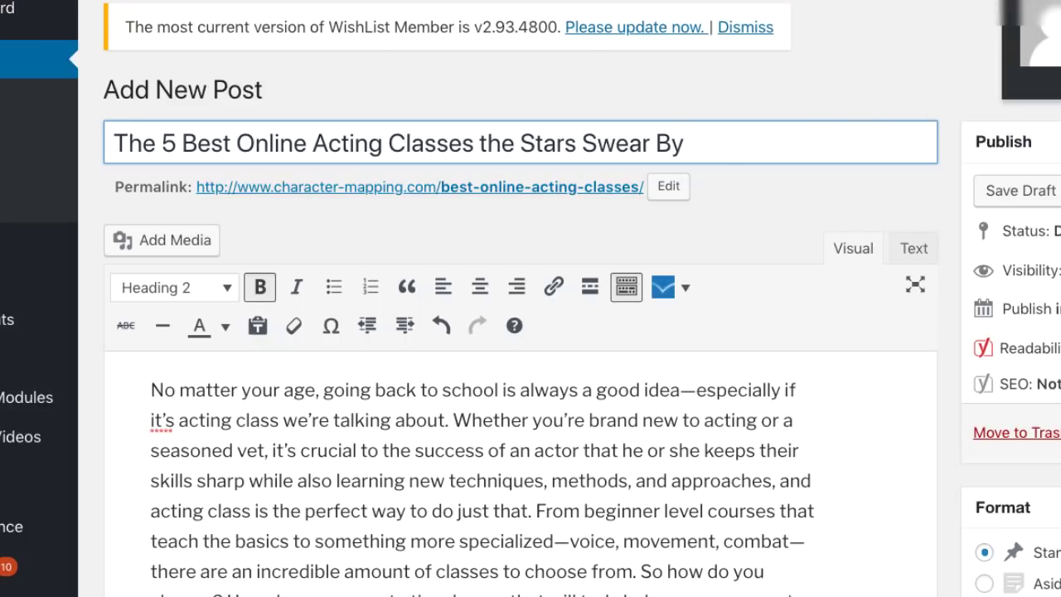
pyautogui.scroll(-3, 521, 373)
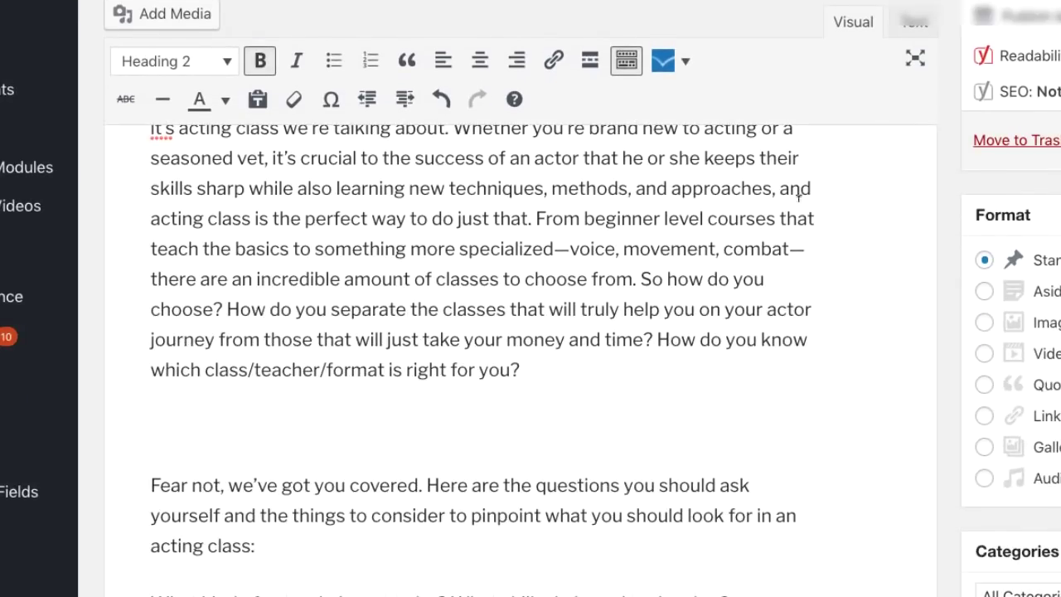
pyautogui.click(401, 416)
pyautogui.press('BackSpace')
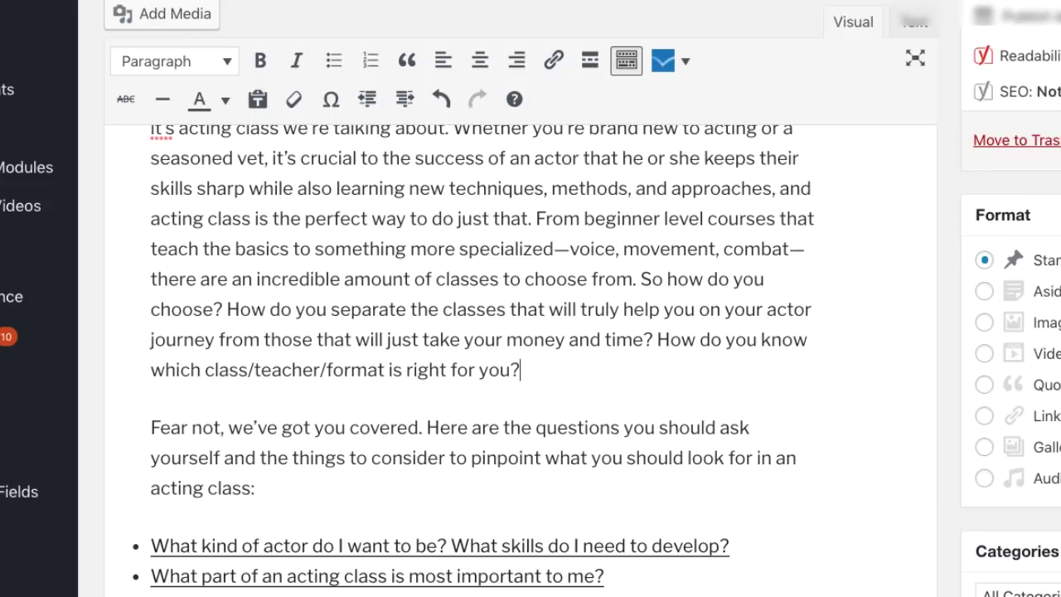
pyautogui.scroll(-15, 481, 357)
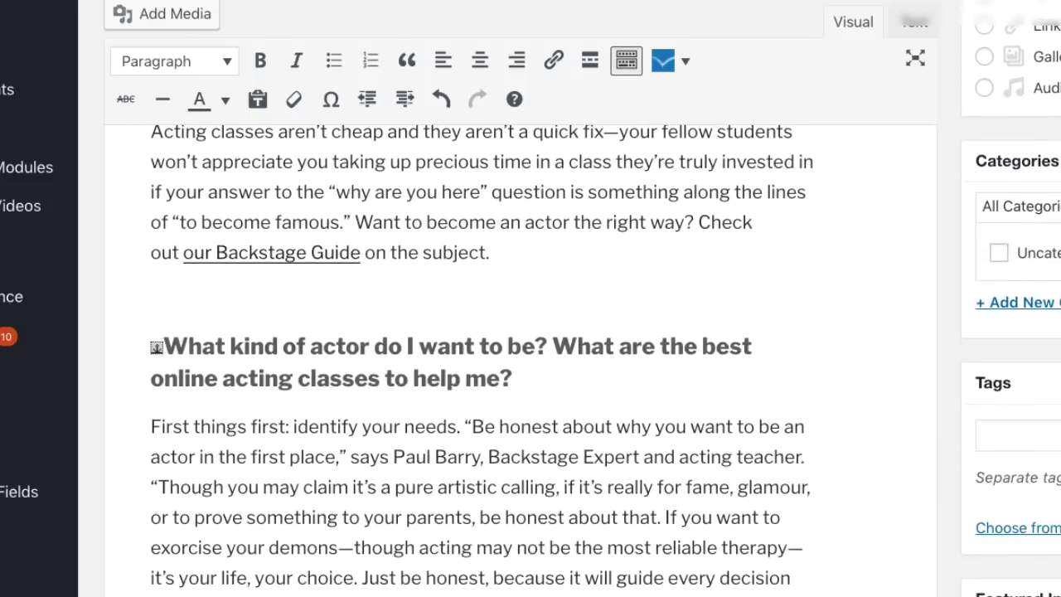
pyautogui.scroll(-12, 521, 332)
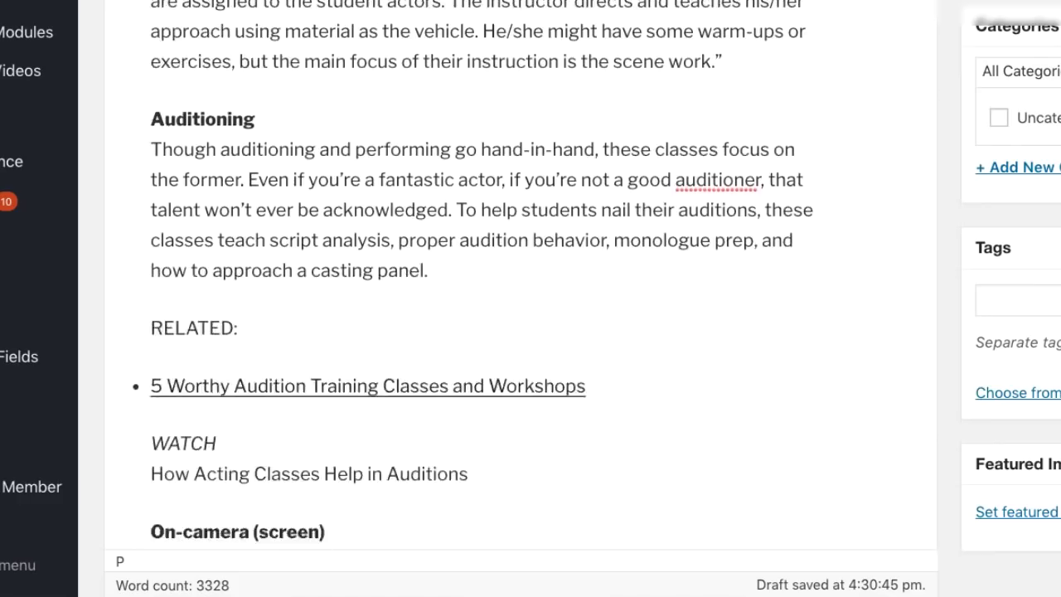
pyautogui.scroll(-12, 469, 294)
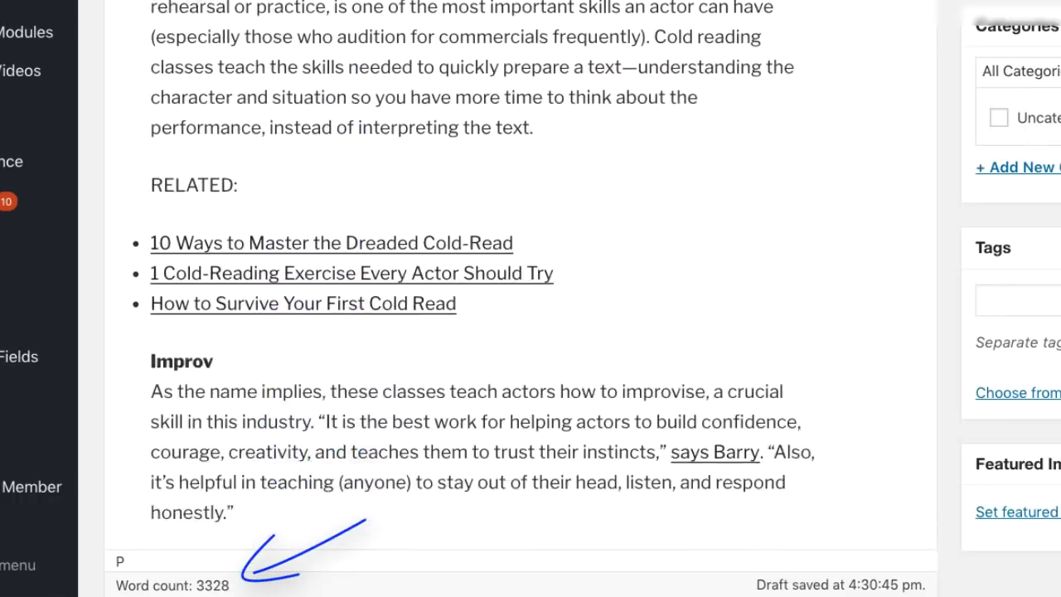
pyautogui.scroll(-10, 522, 299)
pyautogui.scroll(4, 523, 298)
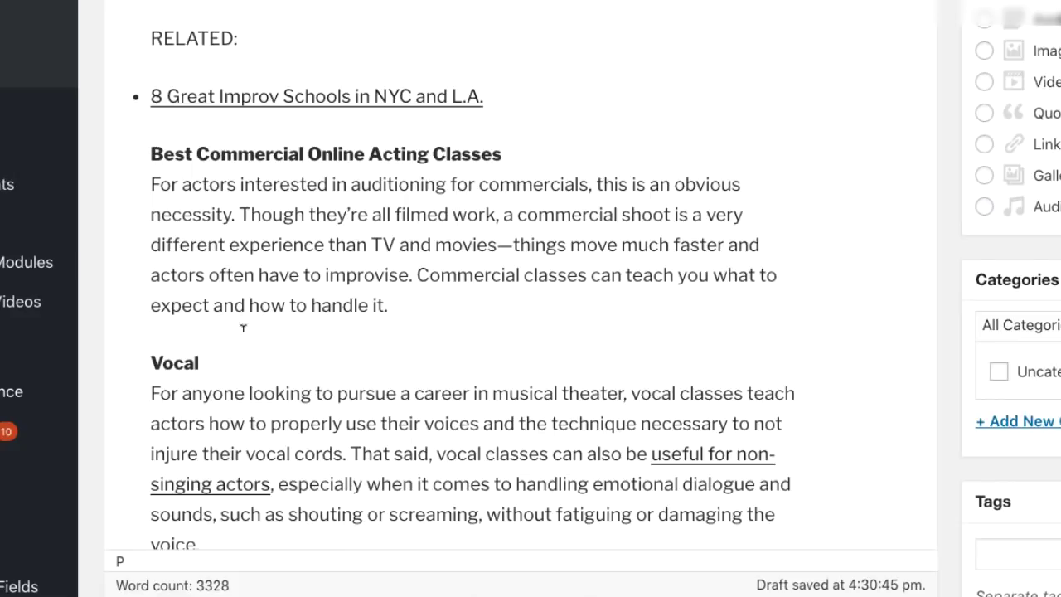
pyautogui.scroll(-10, 151, 243)
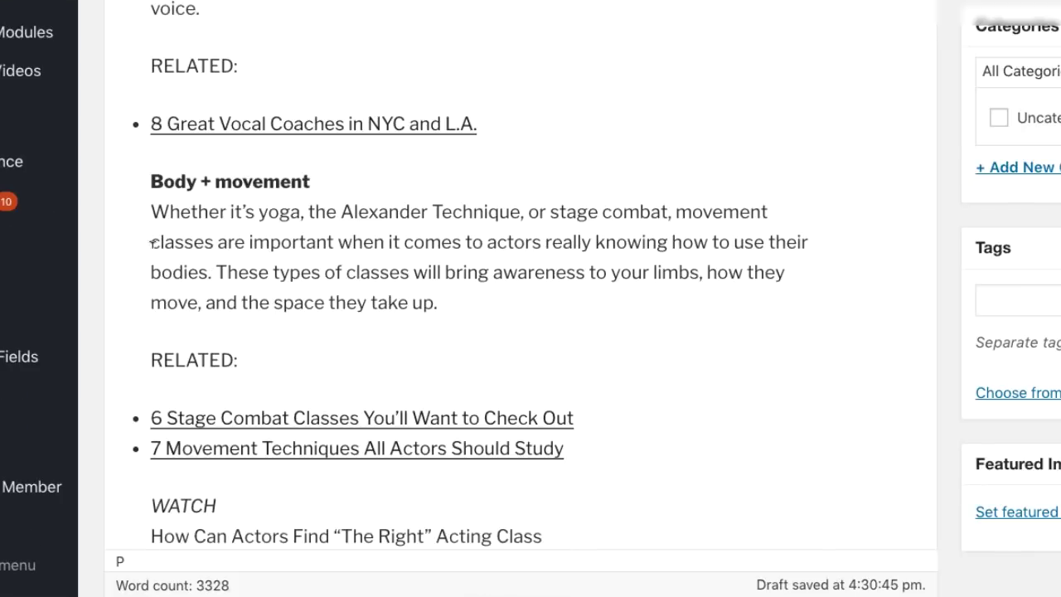
pyautogui.scroll(-4, 151, 243)
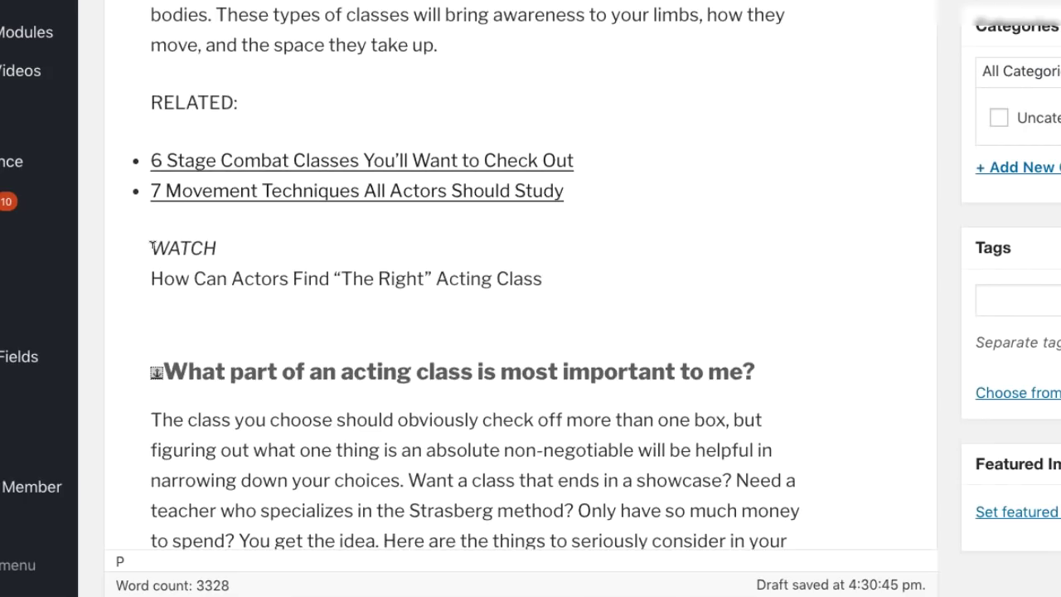
pyautogui.scroll(-4, 152, 243)
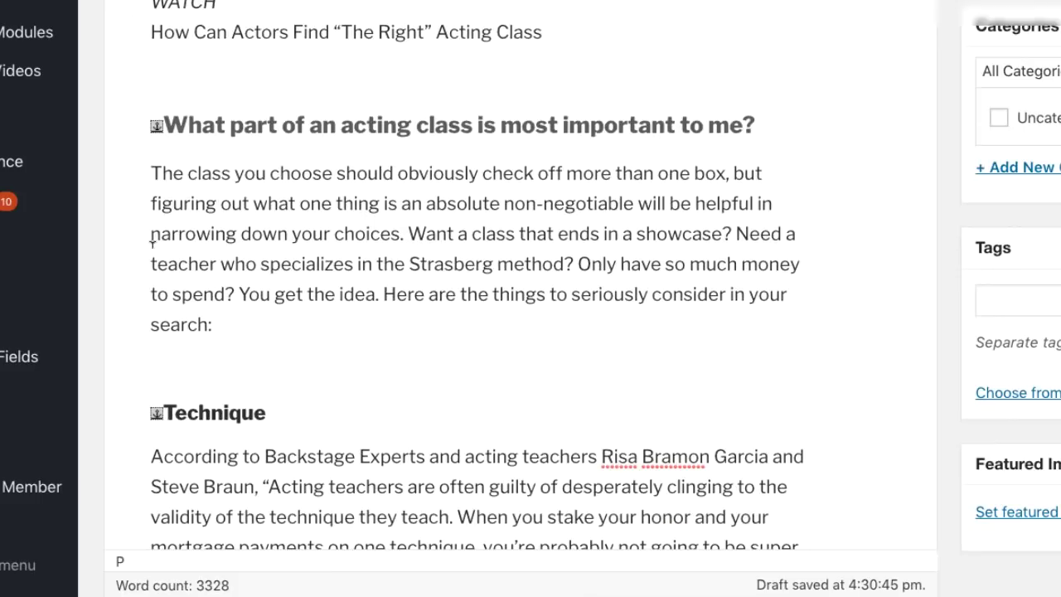
pyautogui.scroll(-7, 153, 247)
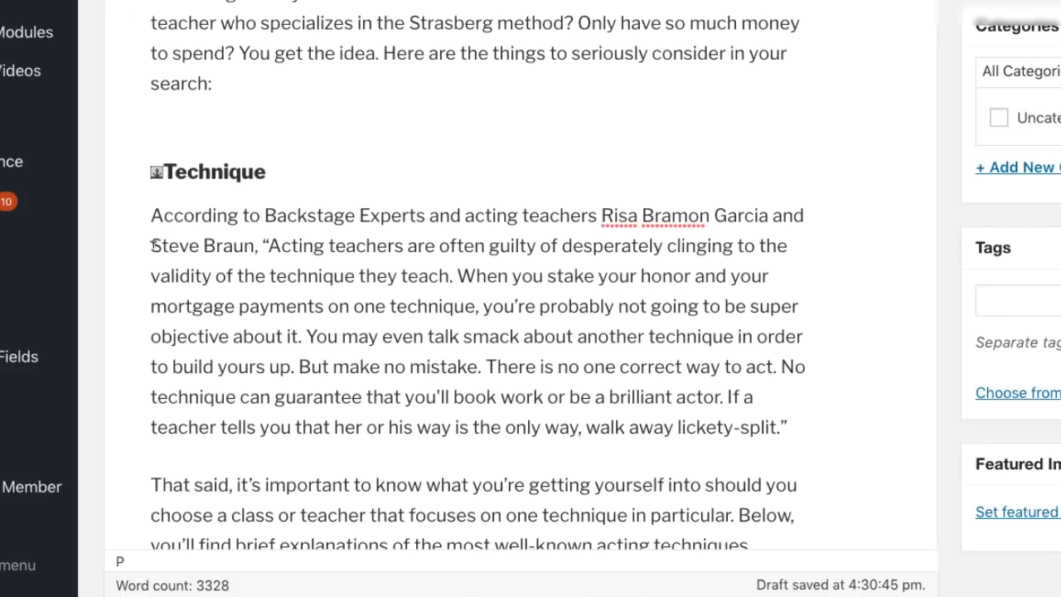
pyautogui.scroll(-6, 153, 246)
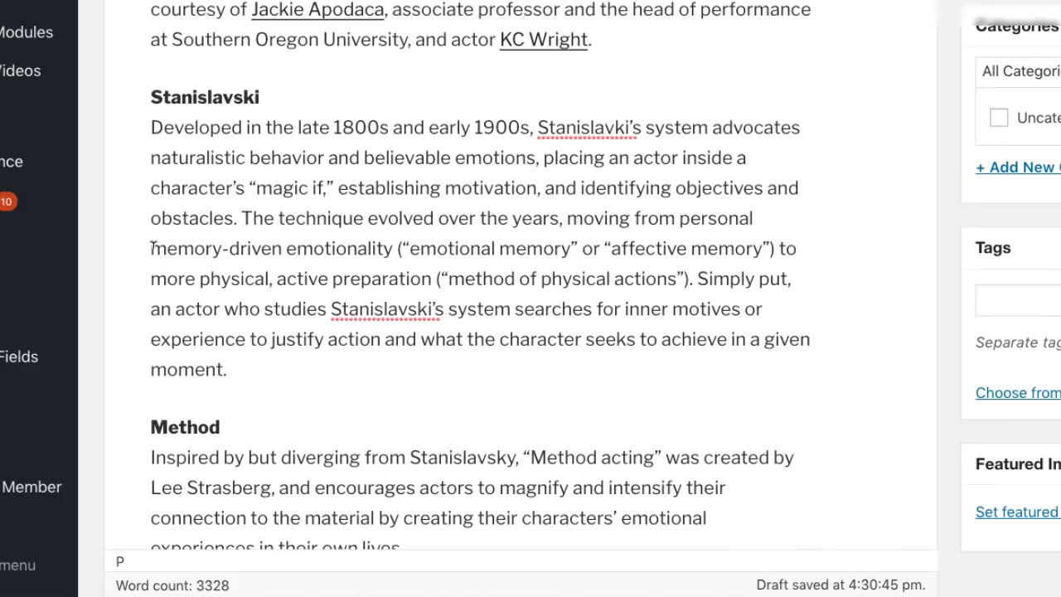
pyautogui.scroll(-18, 153, 246)
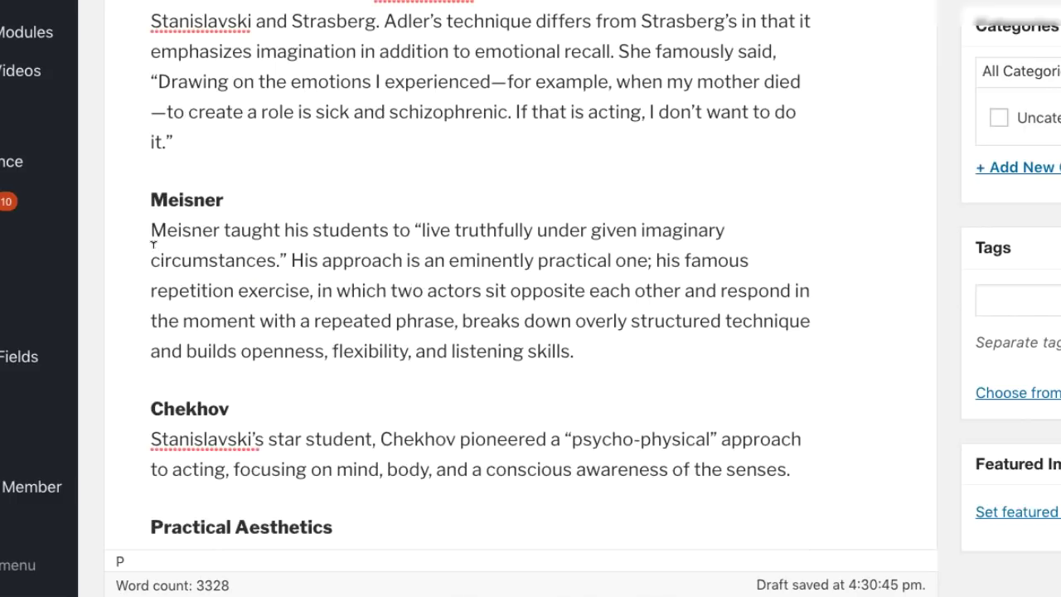
pyautogui.scroll(-15, 154, 247)
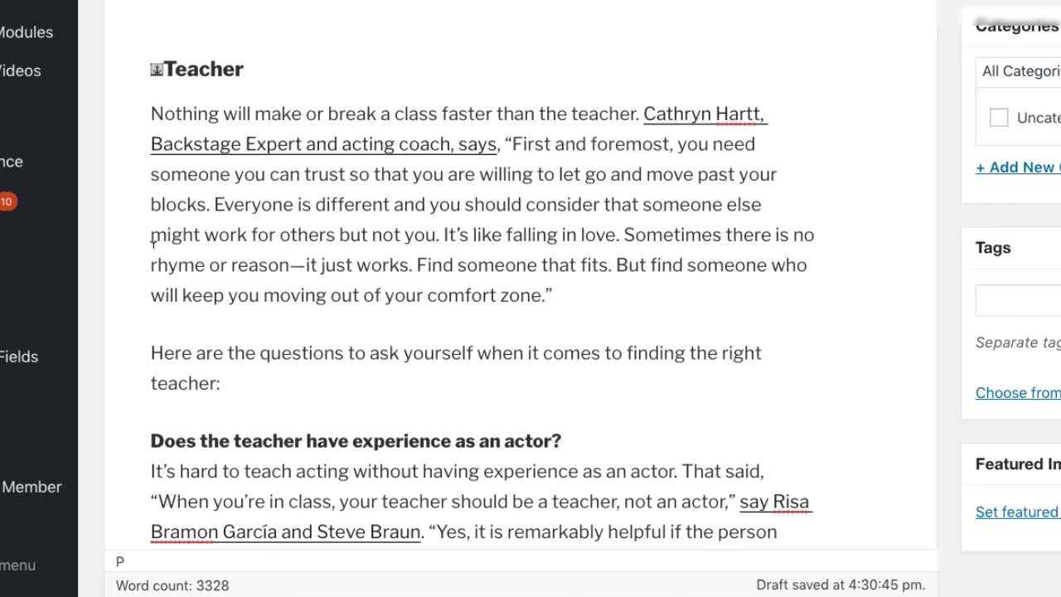
pyautogui.scroll(-13, 153, 247)
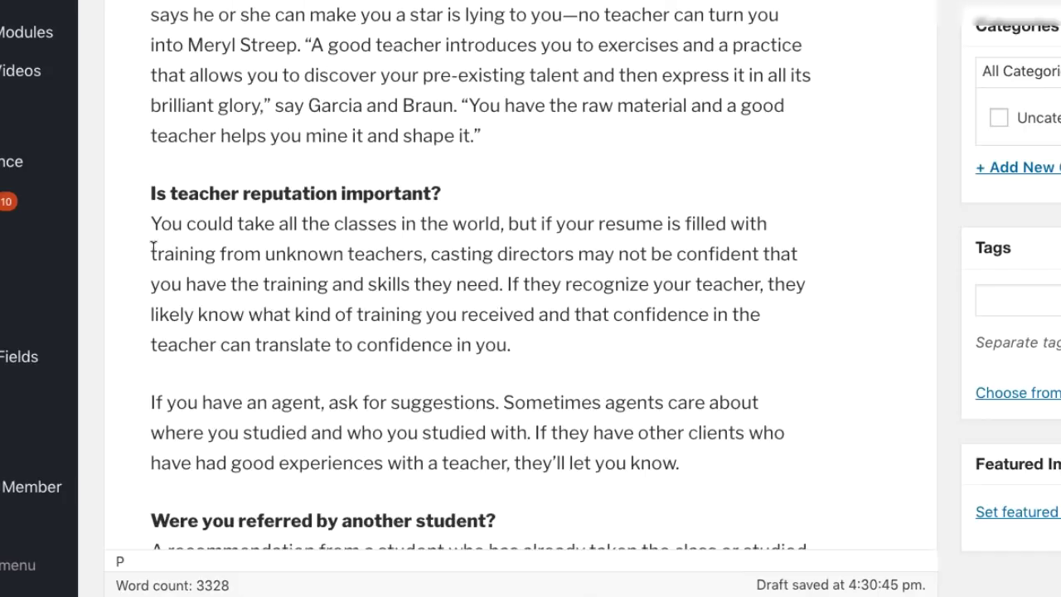
pyautogui.scroll(-4, 153, 244)
pyautogui.scroll(-6, 153, 245)
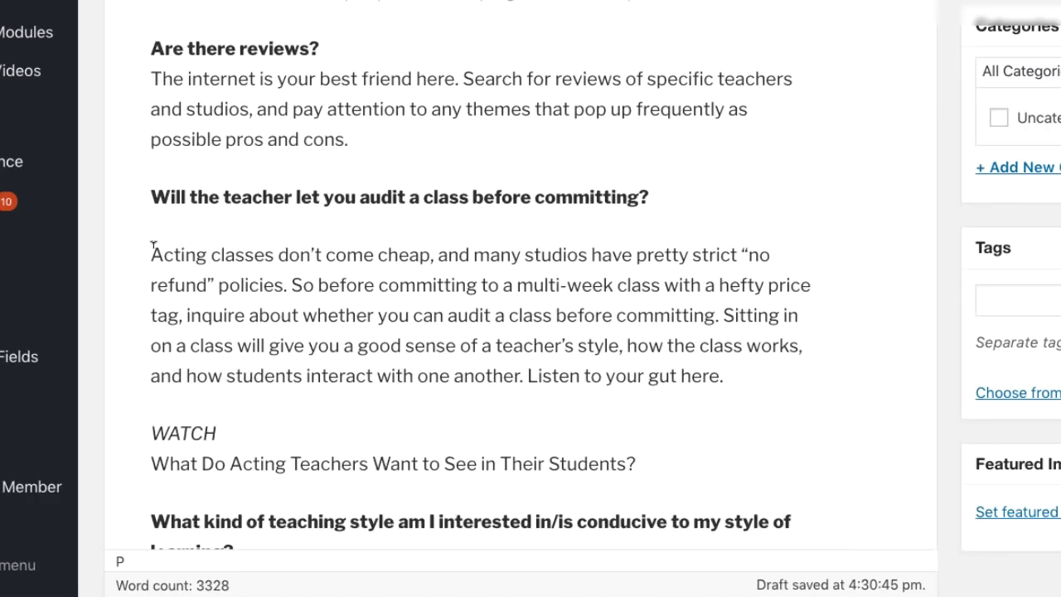
pyautogui.scroll(-7, 153, 246)
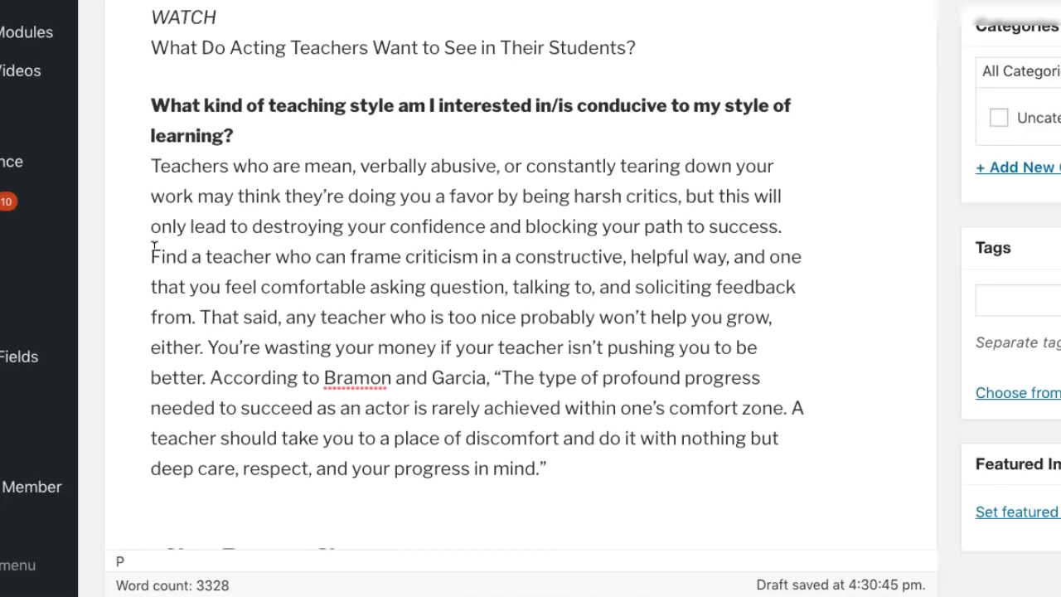
pyautogui.scroll(-10, 154, 246)
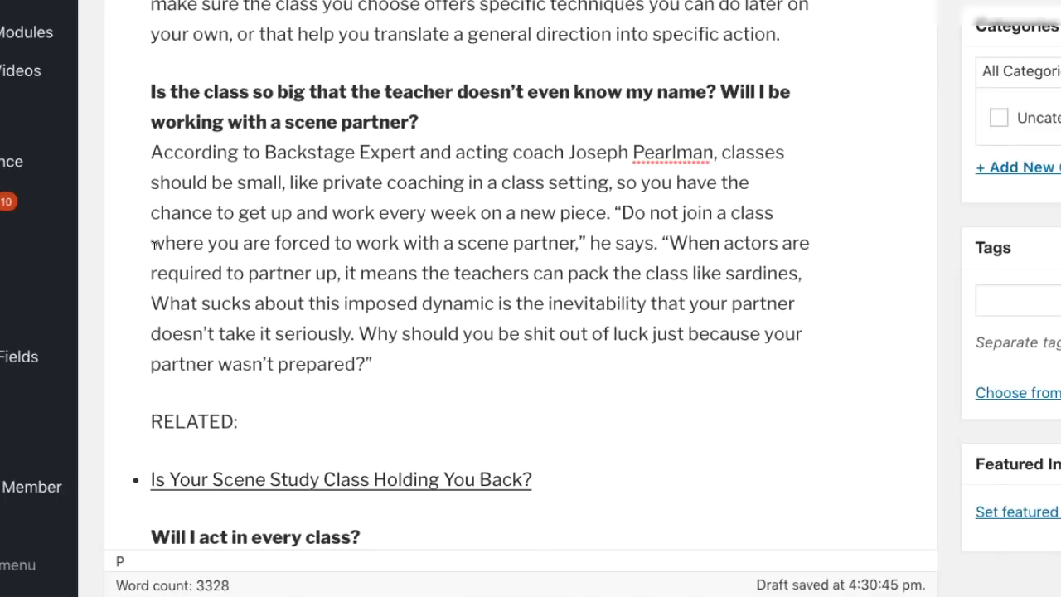
pyautogui.scroll(-7, 153, 245)
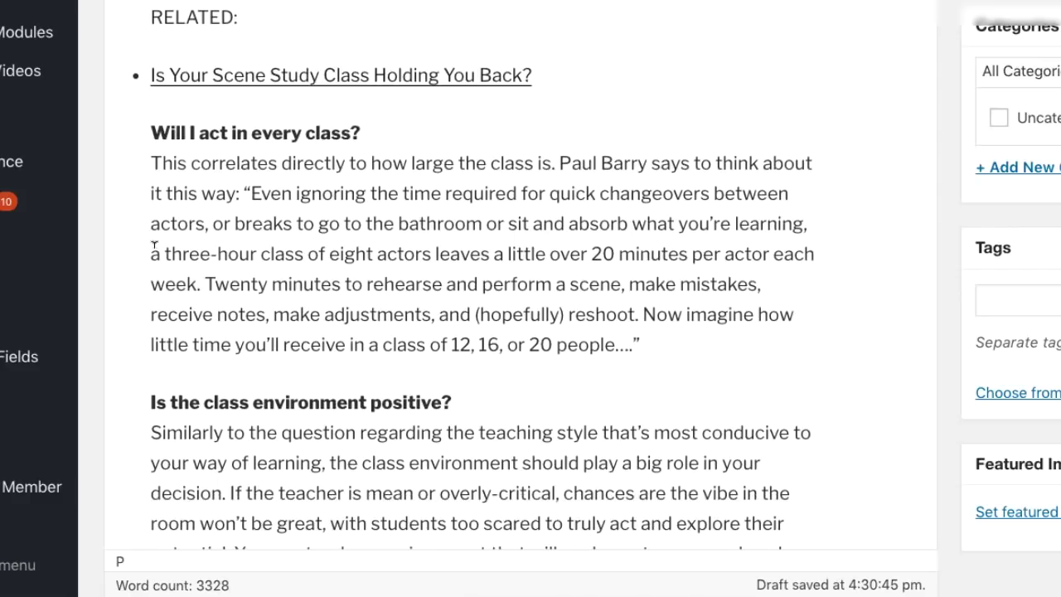
pyautogui.scroll(-3, 153, 246)
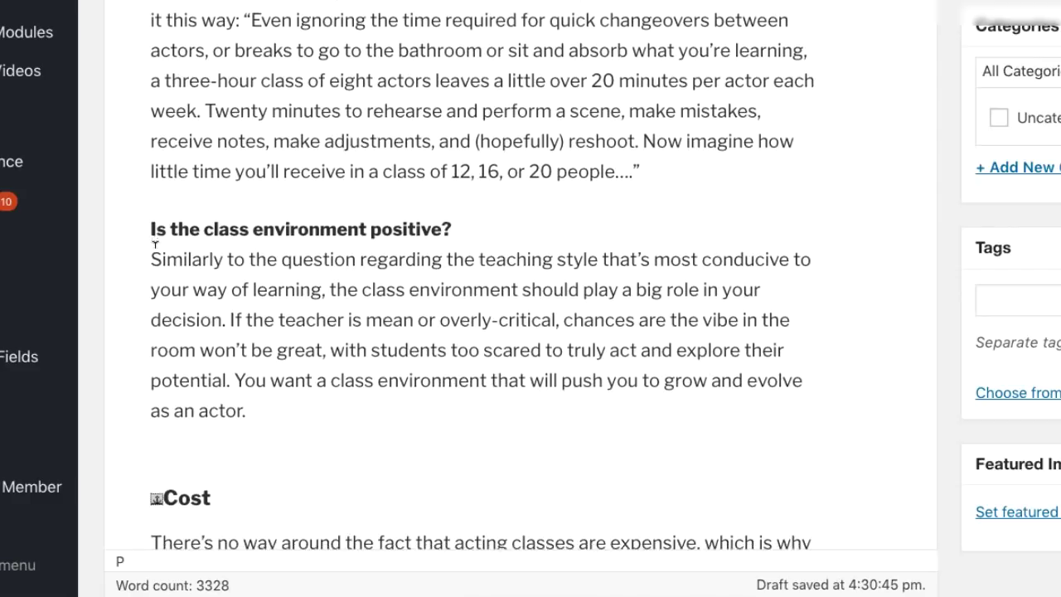
pyautogui.scroll(-11, 155, 245)
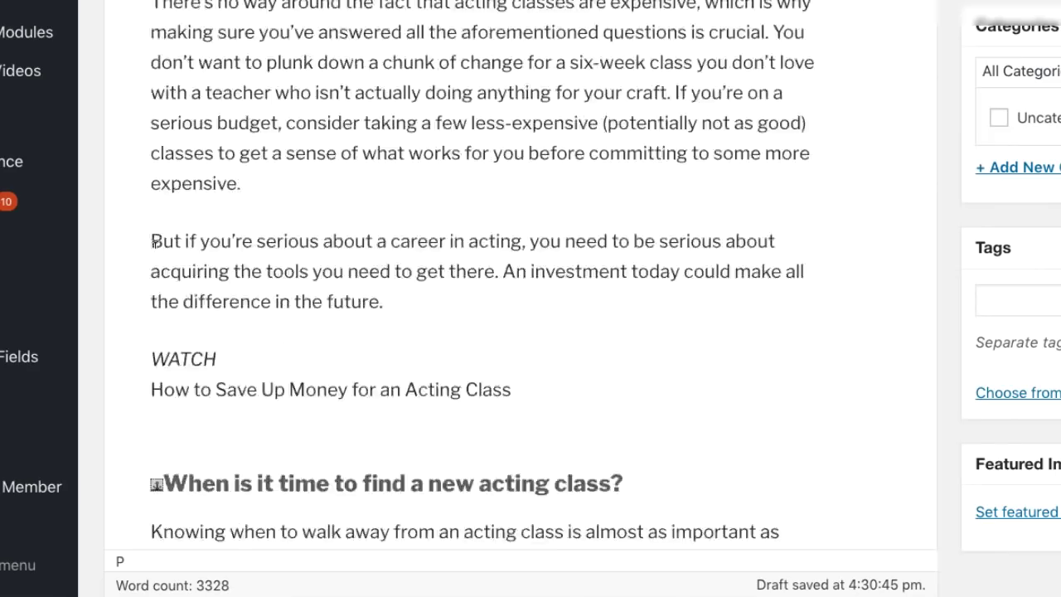
pyautogui.scroll(-15, 155, 245)
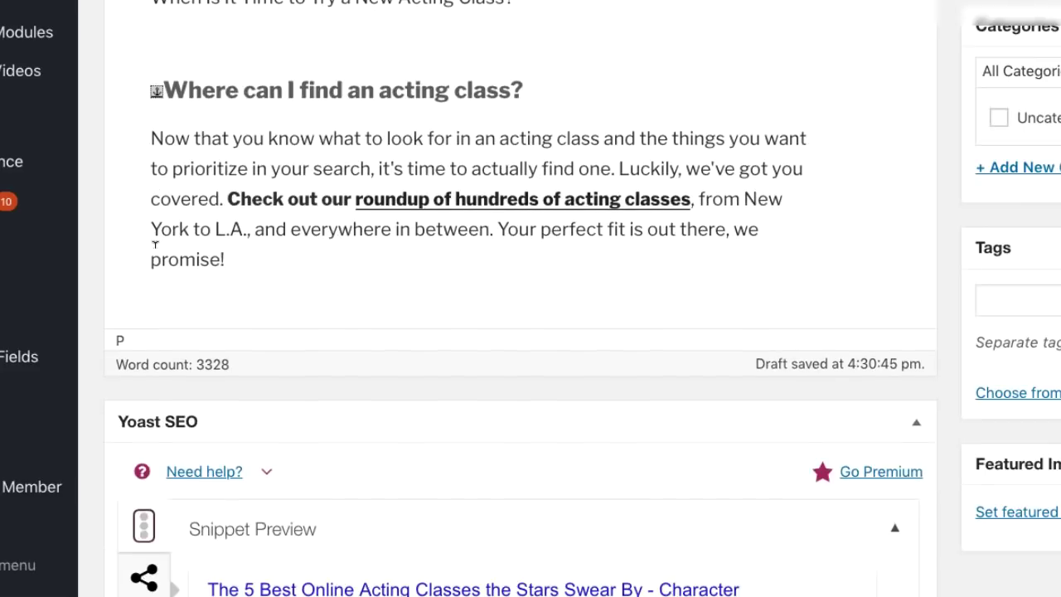
pyautogui.scroll(-4, 154, 246)
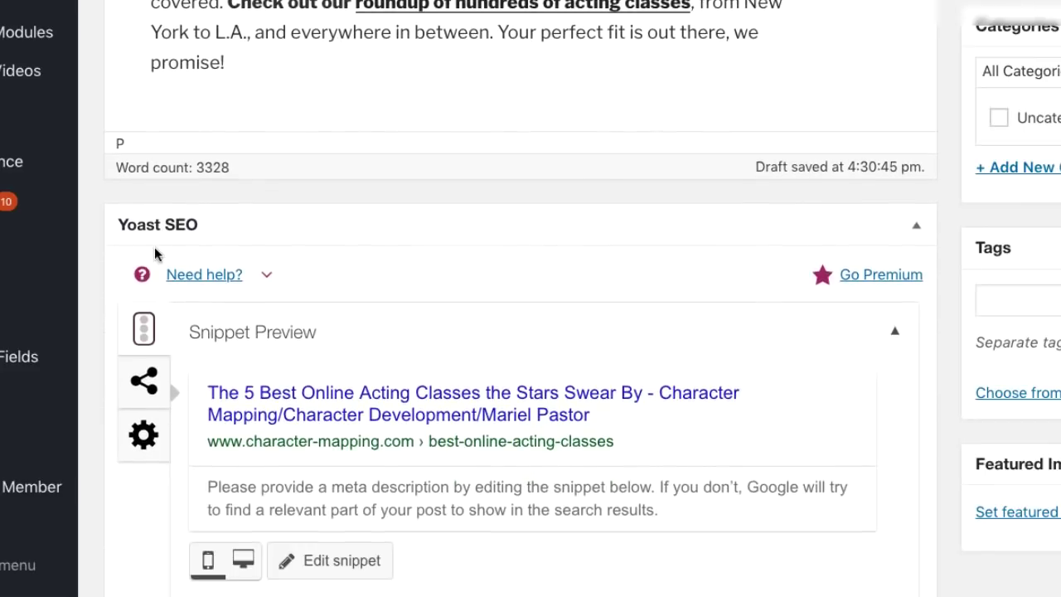
pyautogui.scroll(-5, 154, 247)
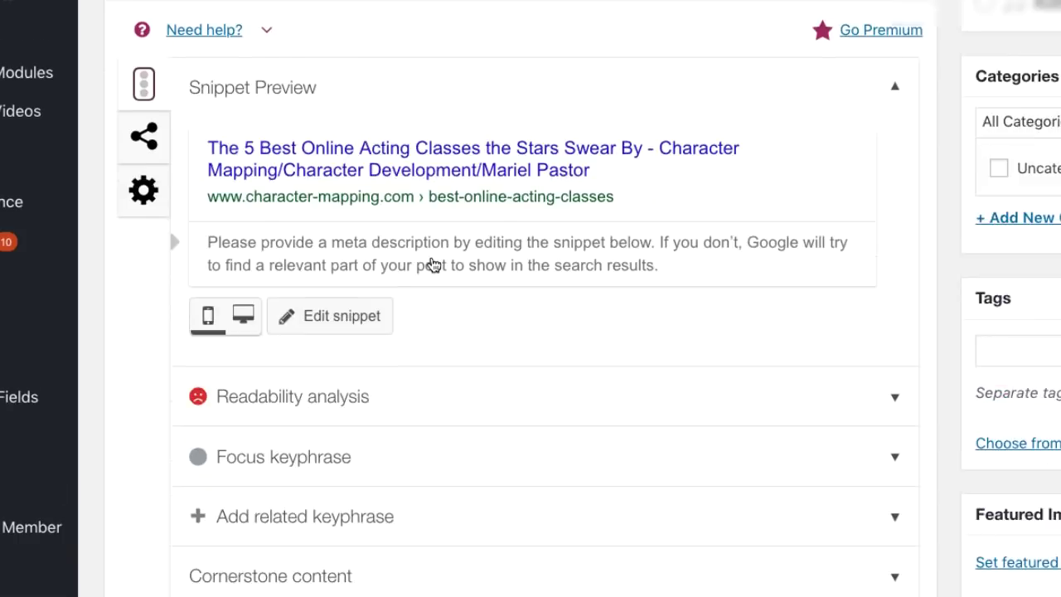
pyautogui.scroll(20, 433, 264)
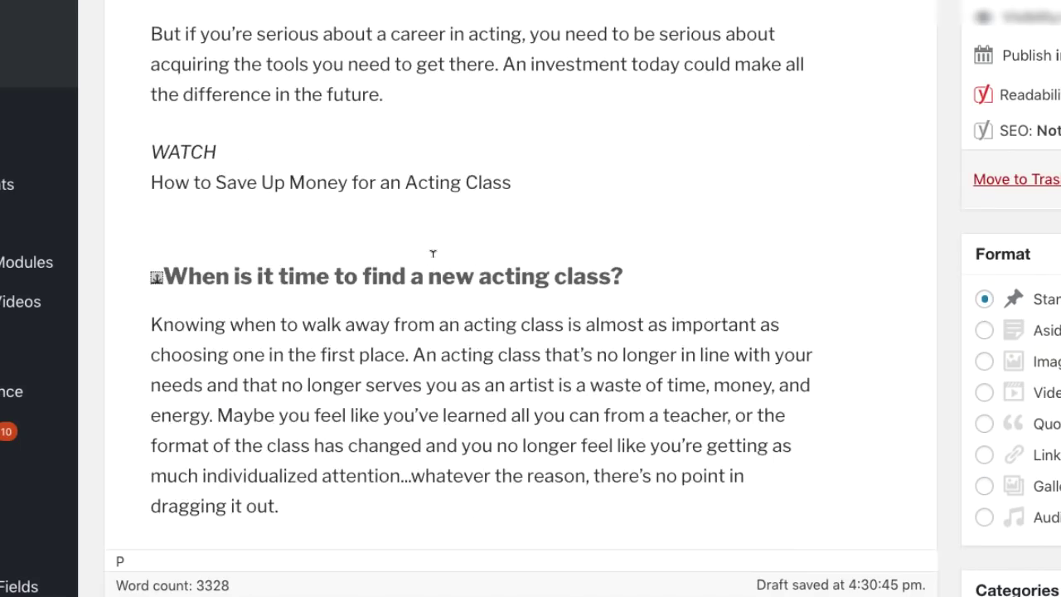
pyautogui.scroll(10, 433, 253)
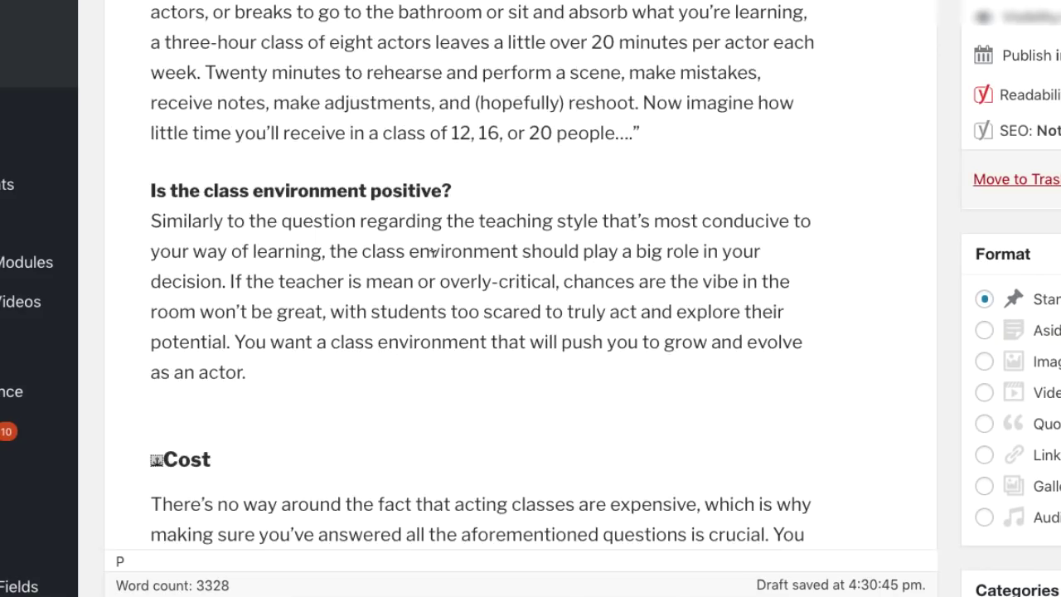
pyautogui.scroll(18, 433, 253)
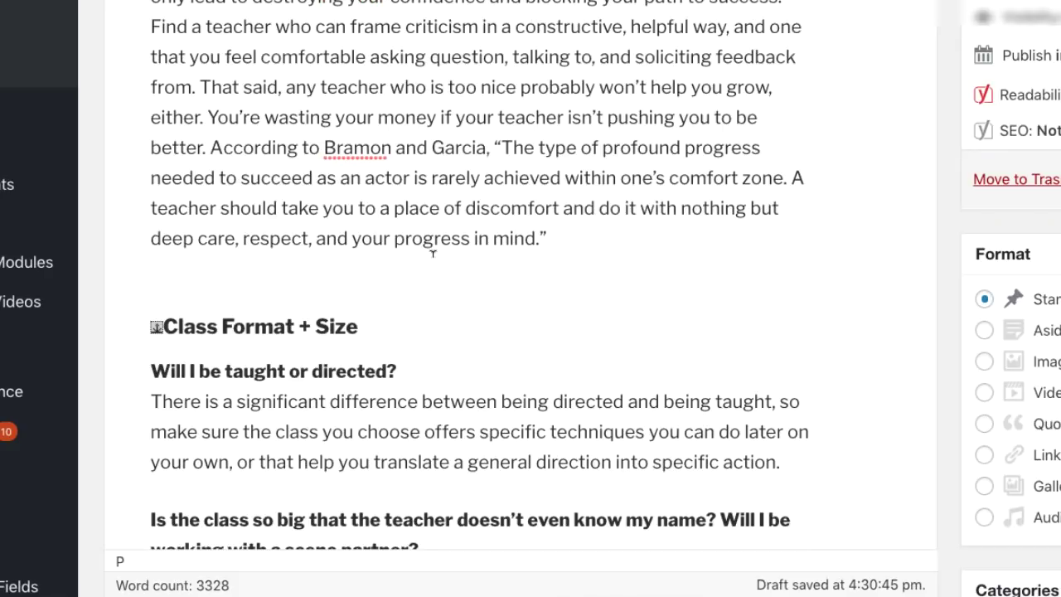
pyautogui.scroll(11, 433, 253)
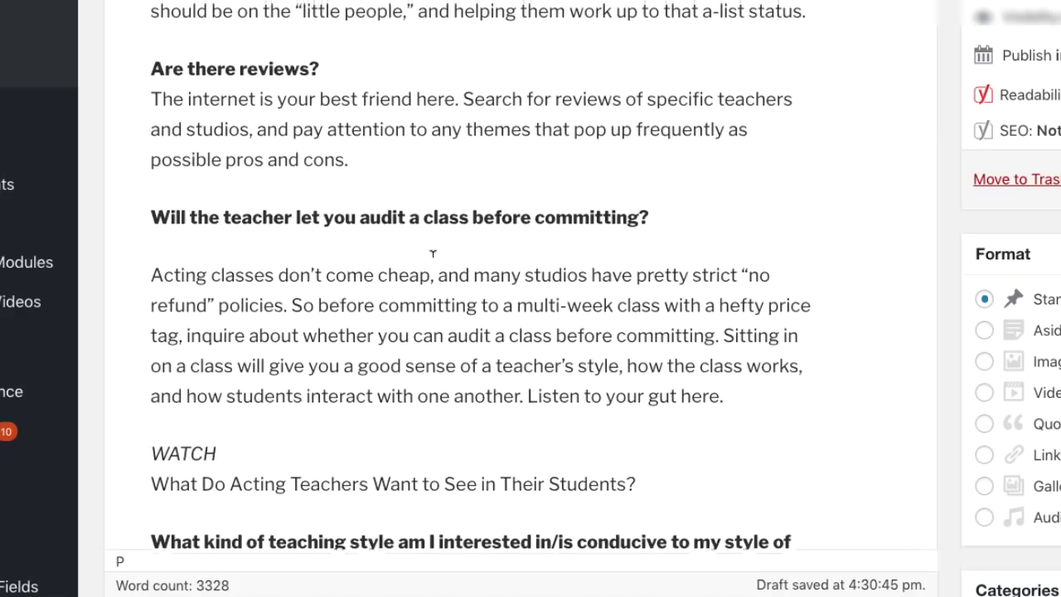
pyautogui.scroll(8, 432, 253)
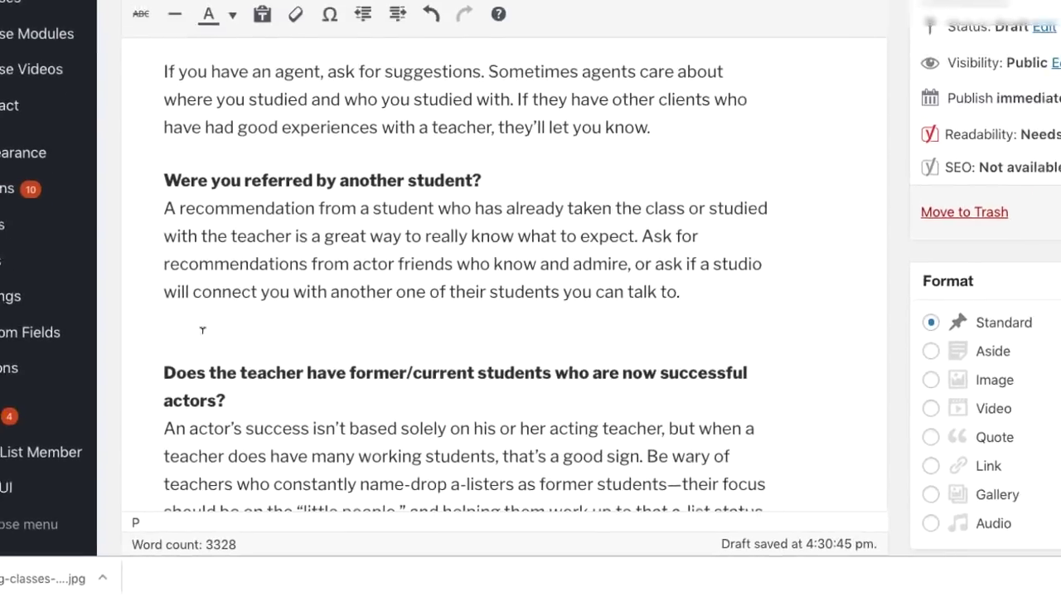
# Upload the acting classes photo to the media library for the blank line after the referral section.
pyautogui.click(189, 302)
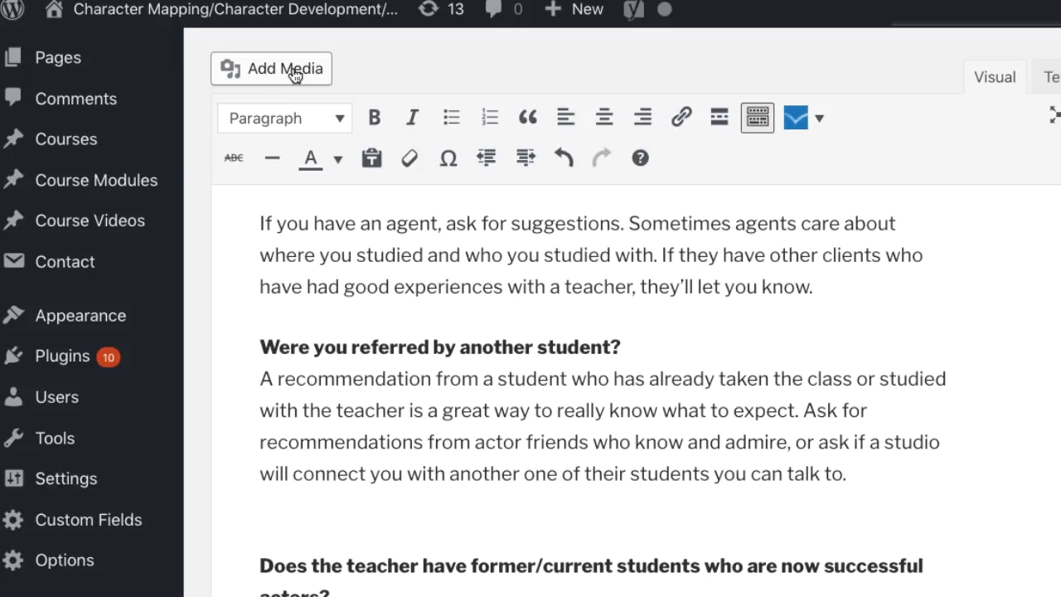
pyautogui.click(305, 70)
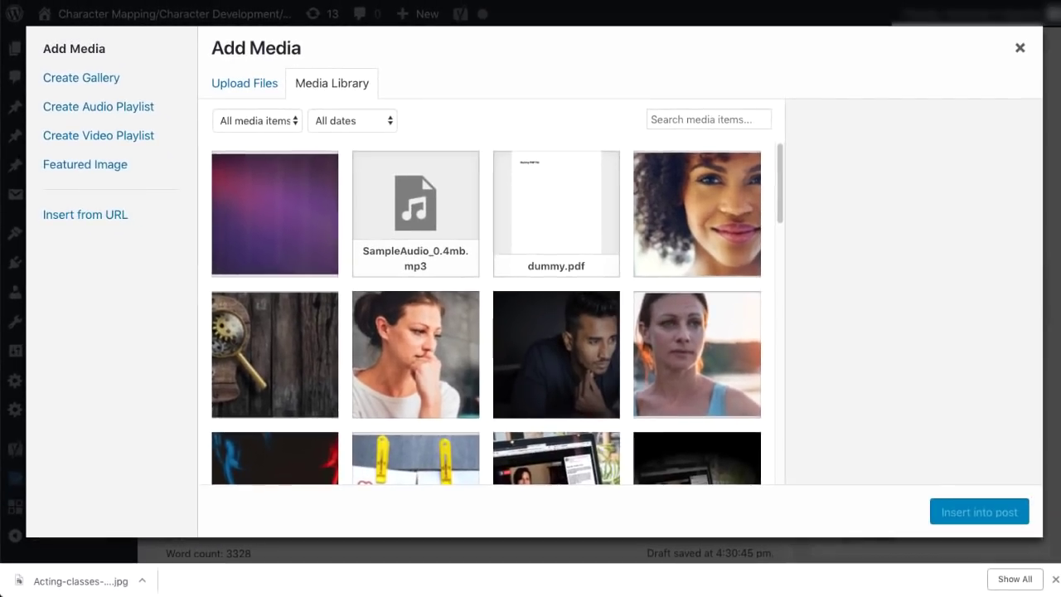
pyautogui.moveTo(80, 581); pyautogui.dragTo(564, 312)
pyautogui.scroll(-2, 949, 324)
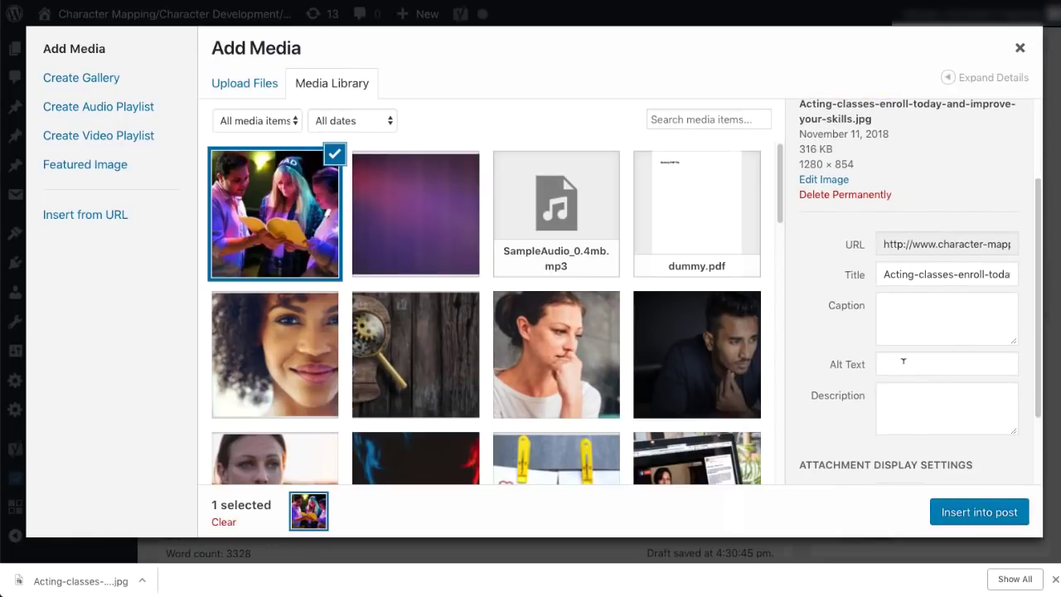
# Give the image alt text with 'los angeles' replacing 'online', and insert it into the post.
pyautogui.click(904, 362)
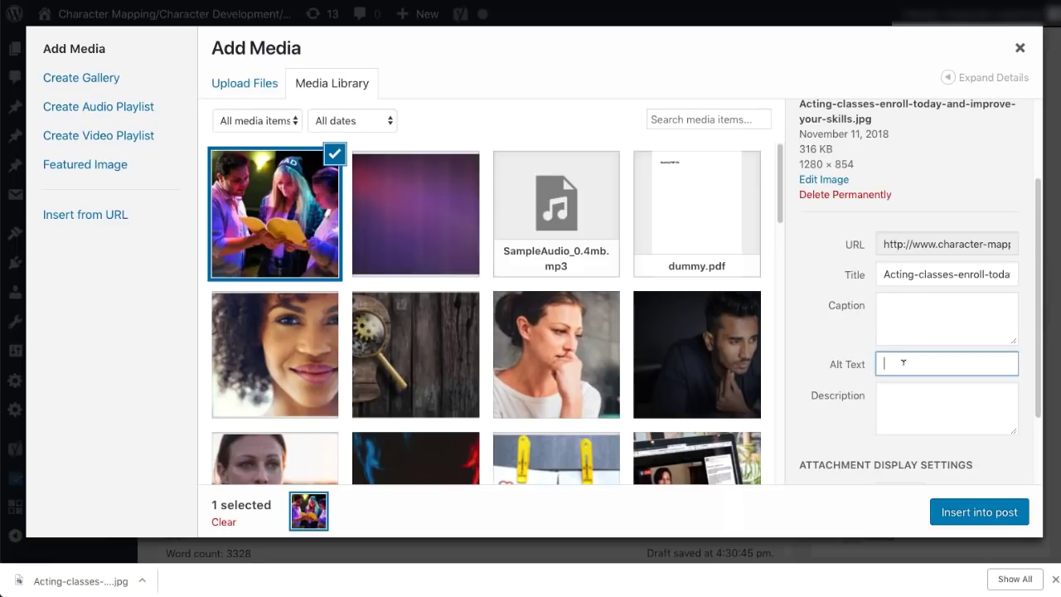
pyautogui.write('best online acting classes')
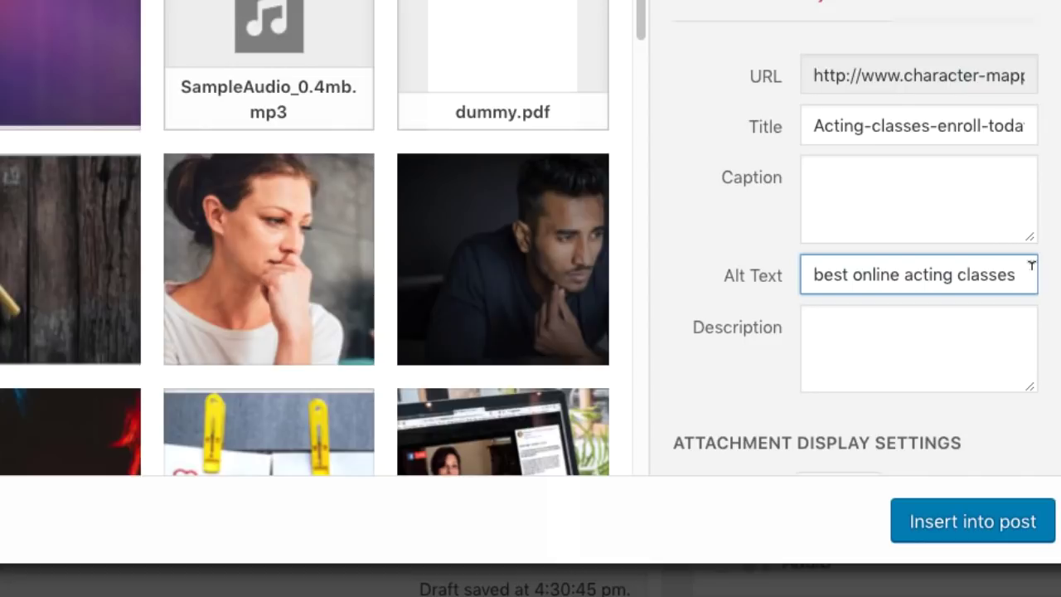
pyautogui.doubleClick(860, 275)
pyautogui.press('BackSpace')
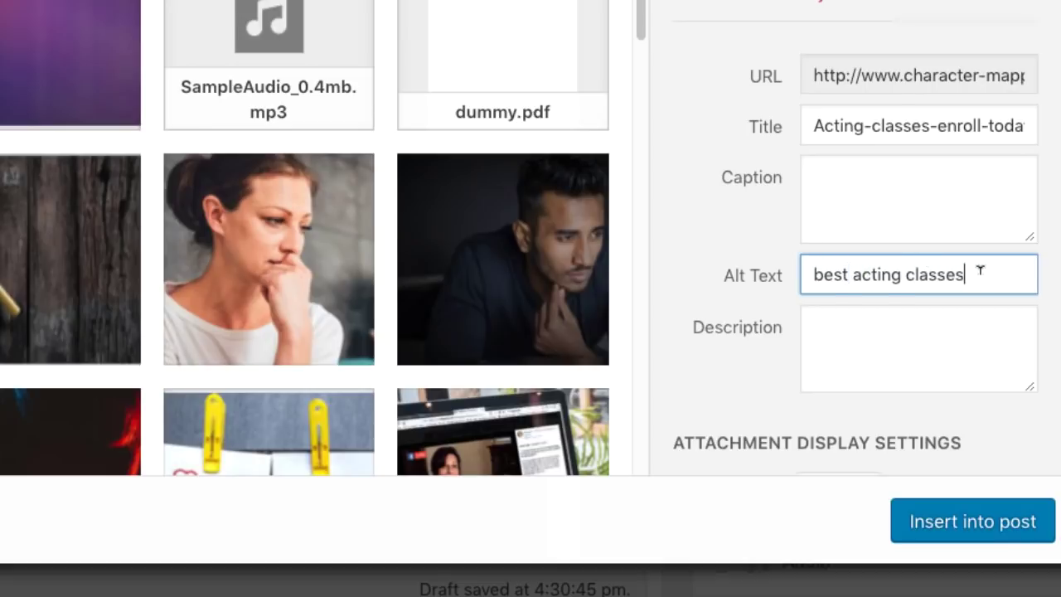
pyautogui.write('los angeles')
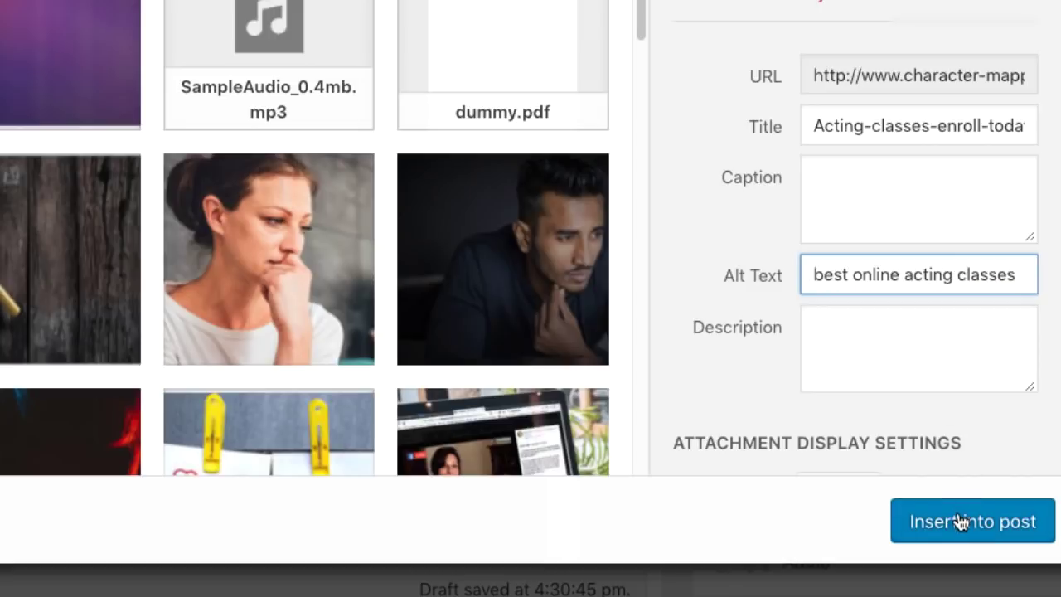
pyautogui.click(960, 521)
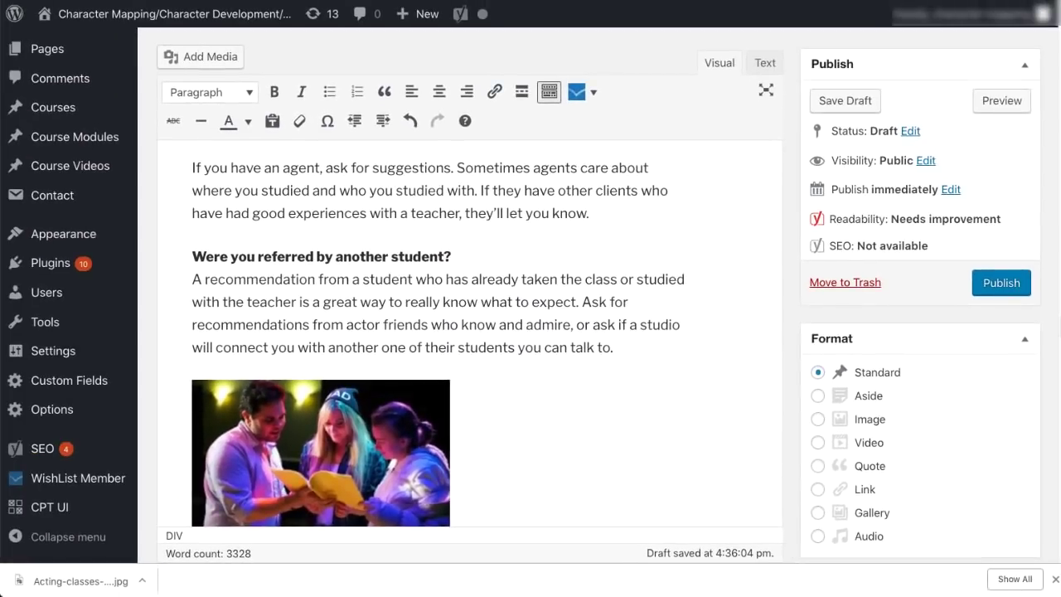
# Scroll down the post editor to the Yoast SEO snippet preview.
pyautogui.scroll(-3, 531, 332)
pyautogui.scroll(-5, 1059, 369)
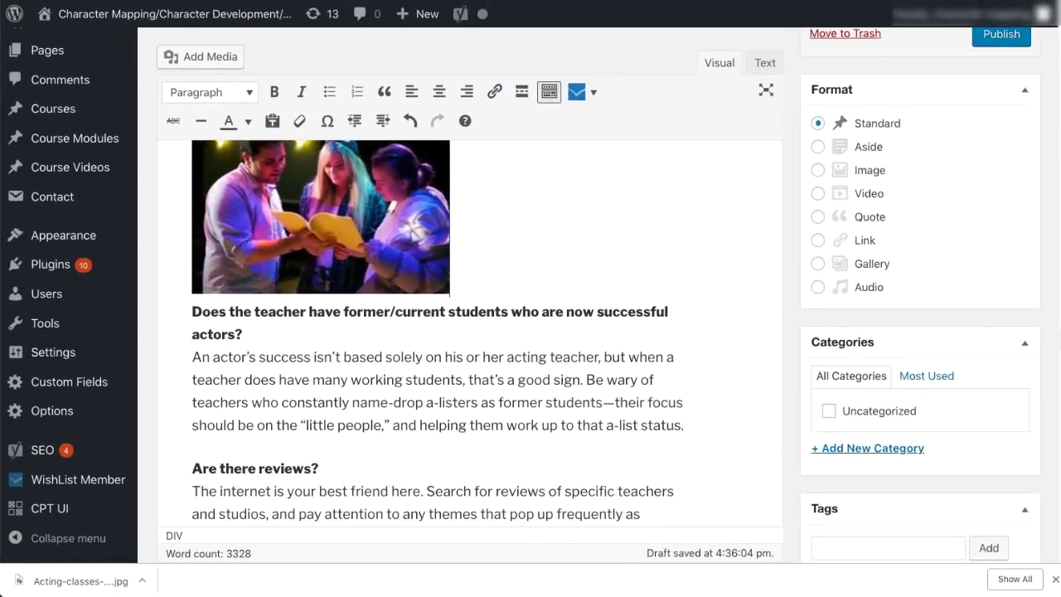
pyautogui.moveTo(1059, 369); pyautogui.dragTo(1058, 496)
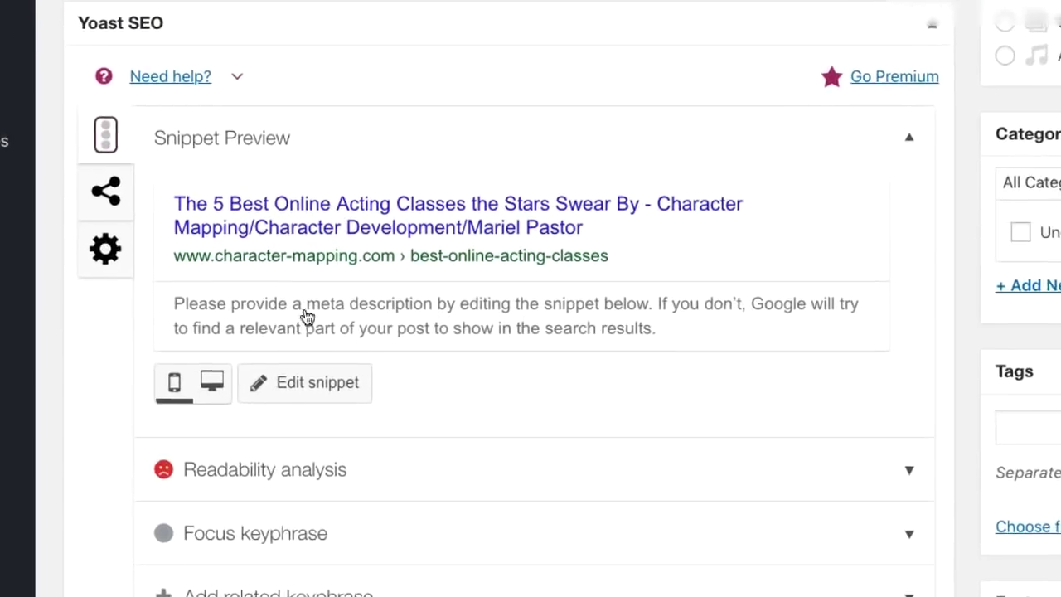
# In the Yoast snippet editor, delete the Site title and Separator variables from the SEO title.
pyautogui.click(316, 383)
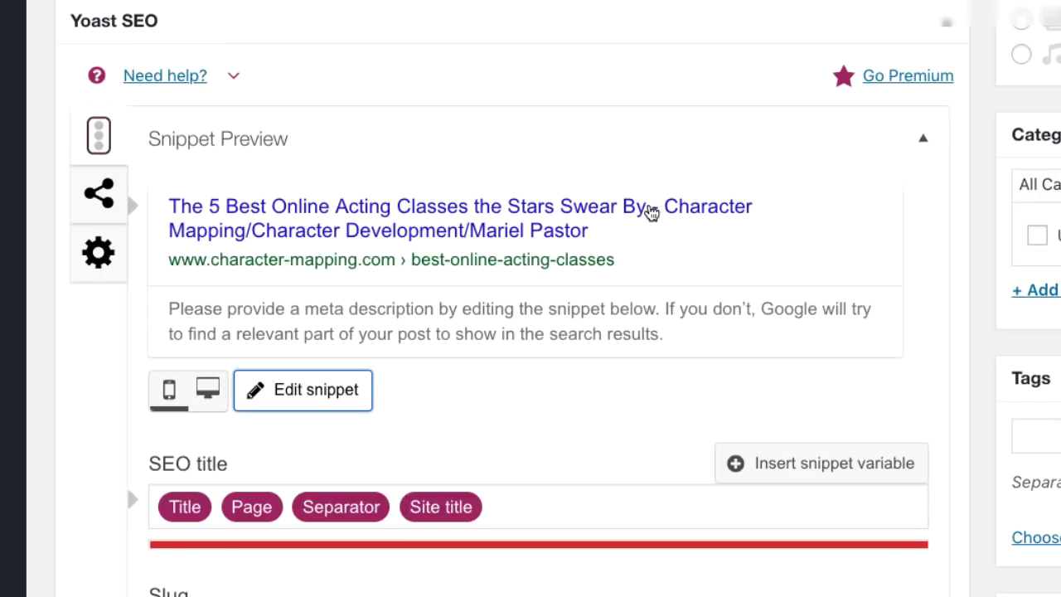
pyautogui.scroll(-3, 484, 431)
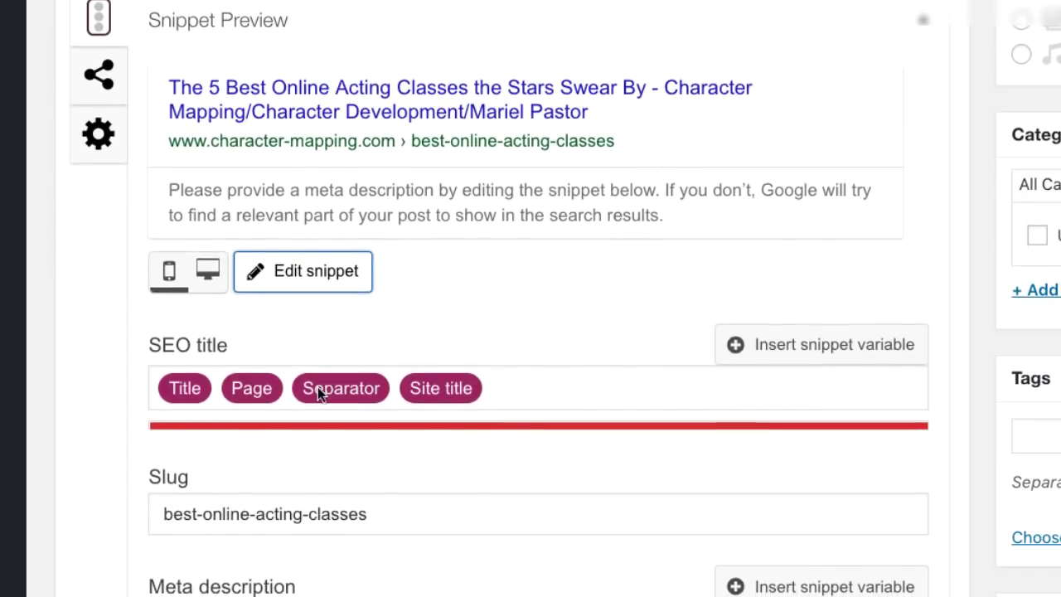
pyautogui.doubleClick(433, 390)
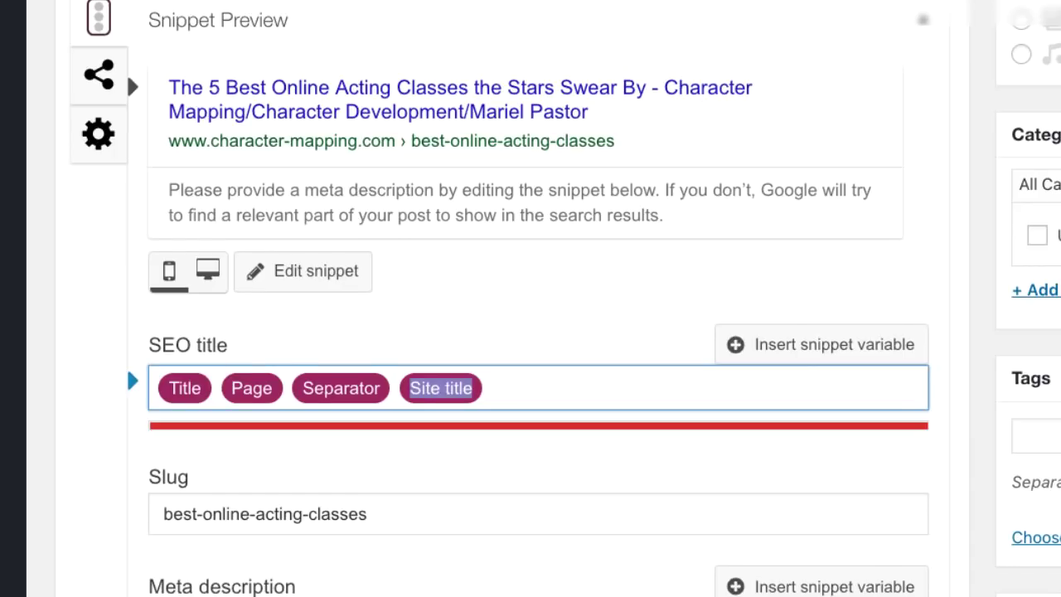
pyautogui.press('BackSpace')
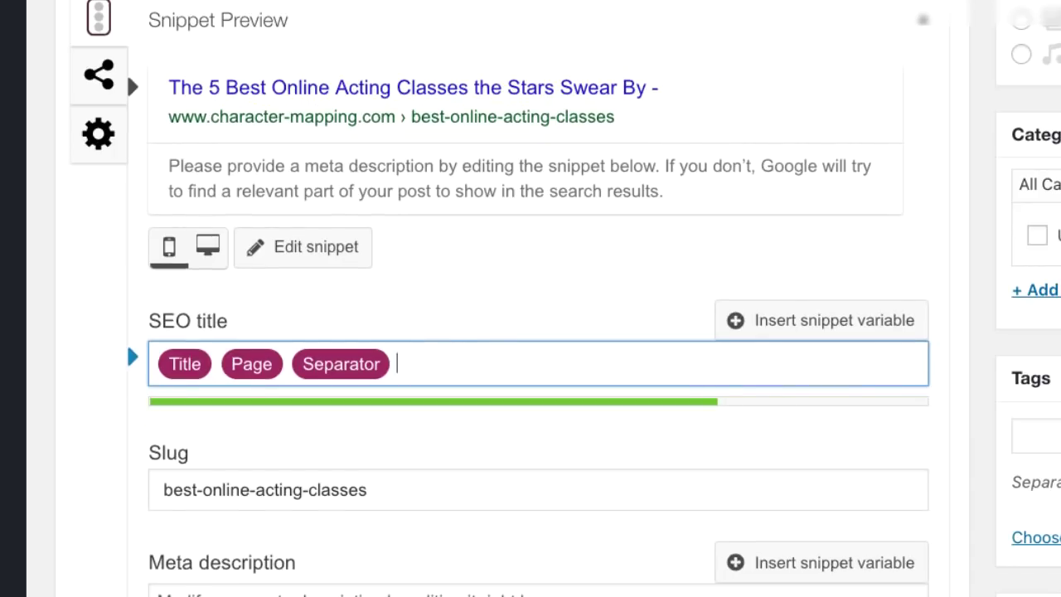
pyautogui.doubleClick(343, 362)
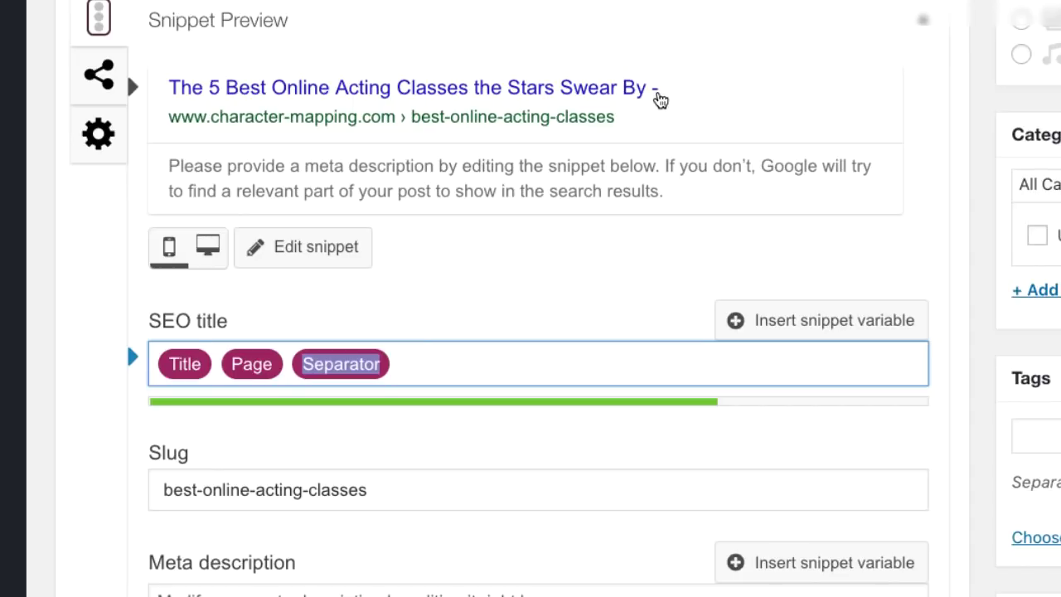
pyautogui.press('BackSpace')
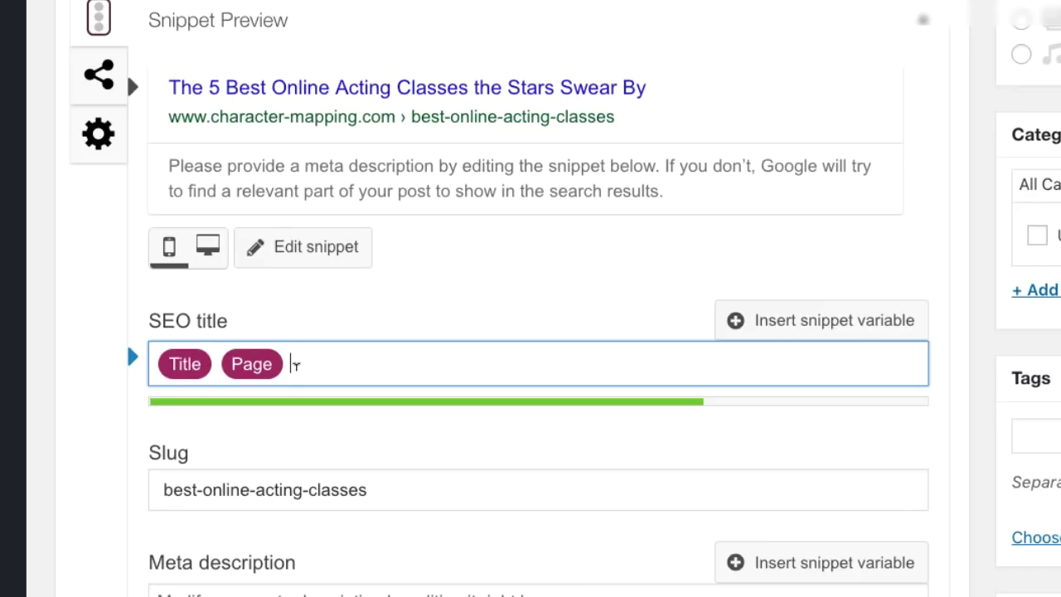
# Paste the meta description starting 'Ever wonder how your favorite actors keep their acting skills sharp…'.
pyautogui.scroll(-3, 365, 498)
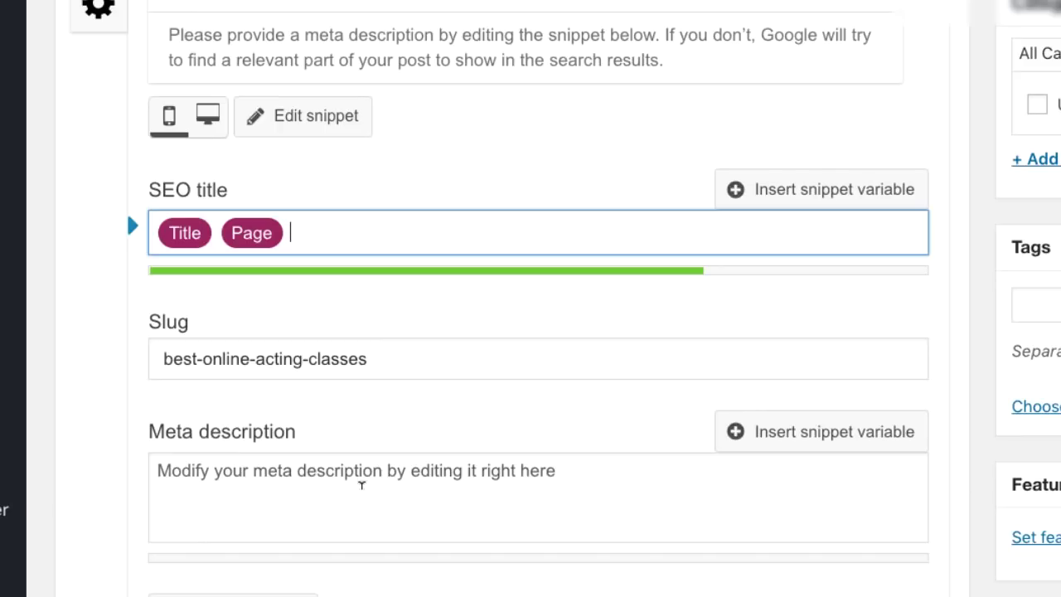
pyautogui.click(361, 485)
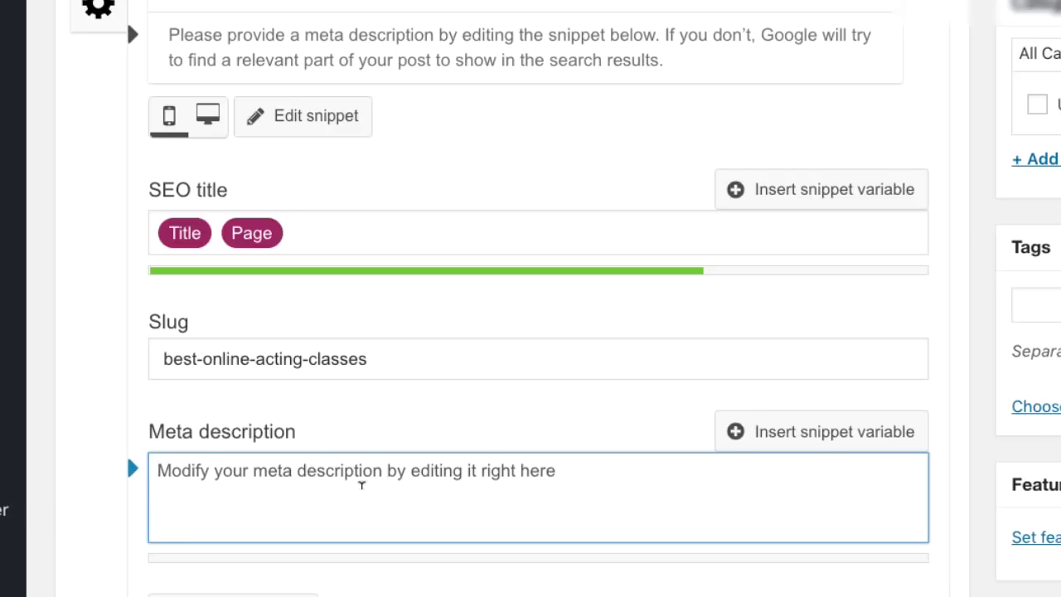
pyautogui.write('Ever wonder how your favorite actors keep their acting skills sharp while working on set, or away from home? These 5 online acting classes are their go-tos.')
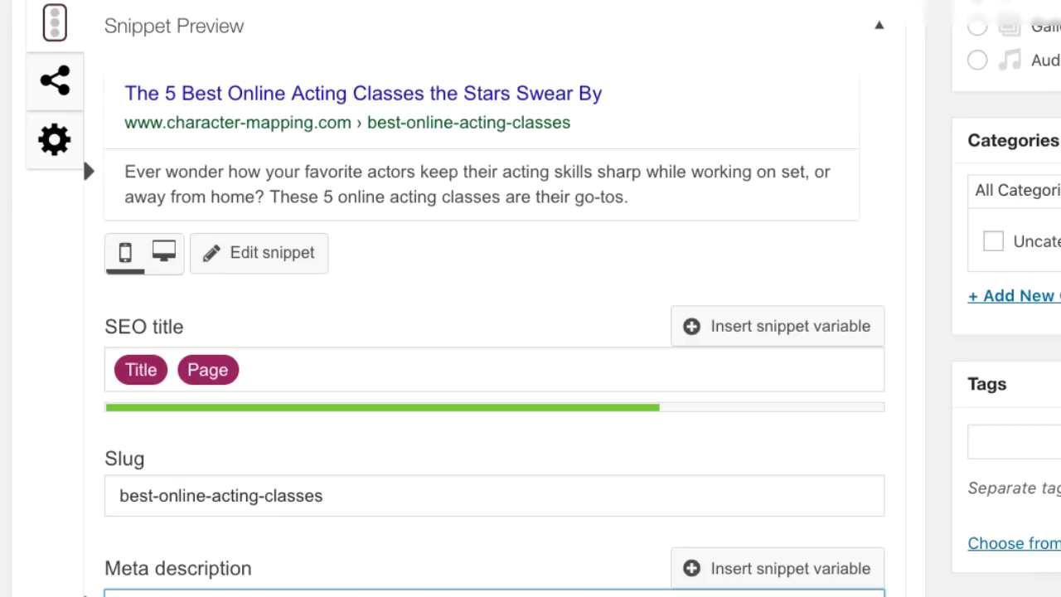
pyautogui.scroll(-4, 530, 332)
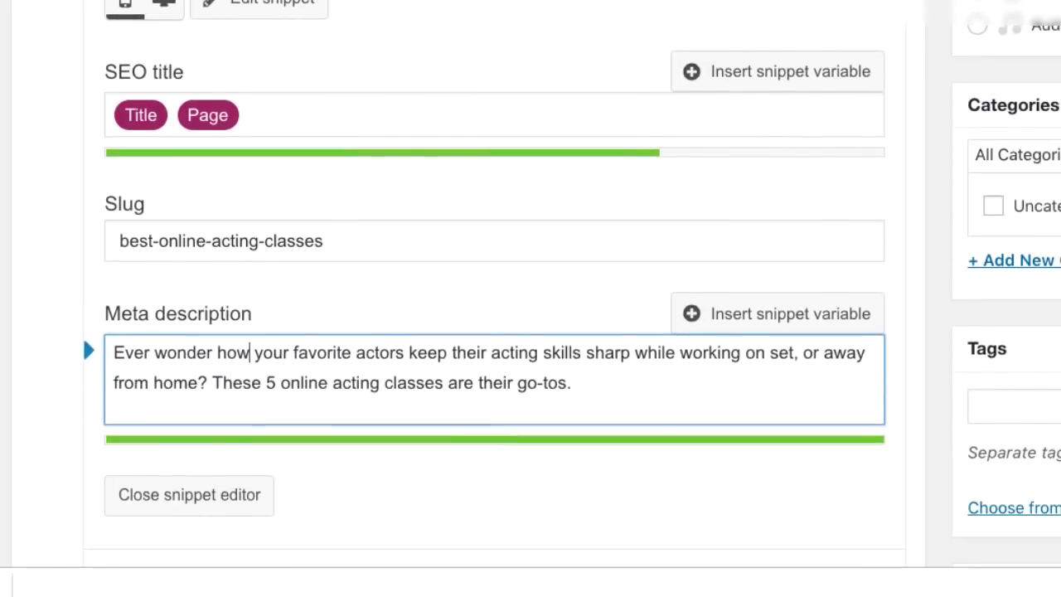
# Enter 'best online acting classes' as the Yoast focus keyphrase and review the resulting SEO analysis.
pyautogui.scroll(-3, 531, 332)
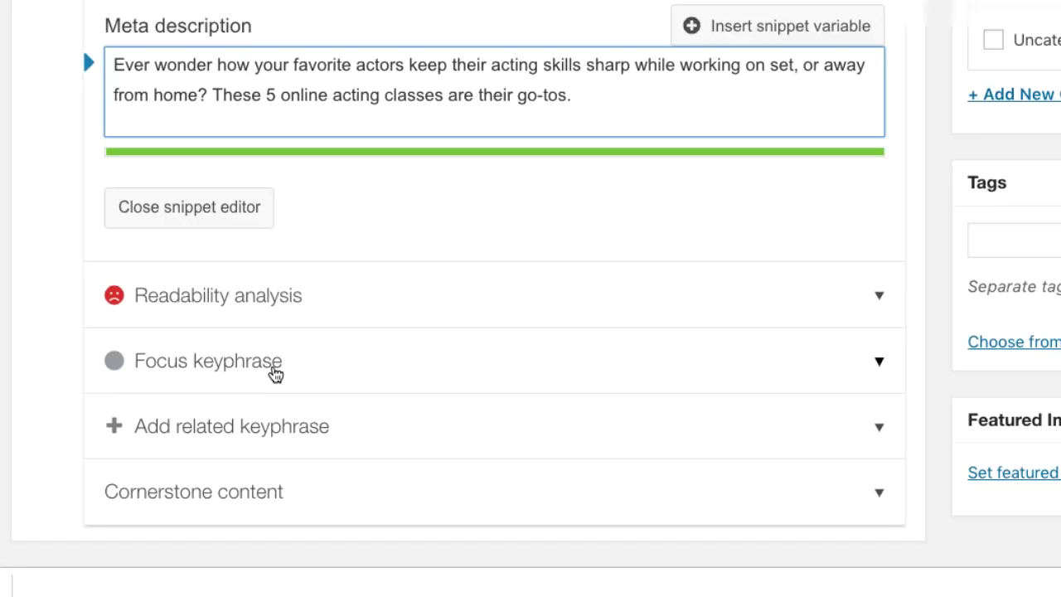
pyautogui.click(276, 375)
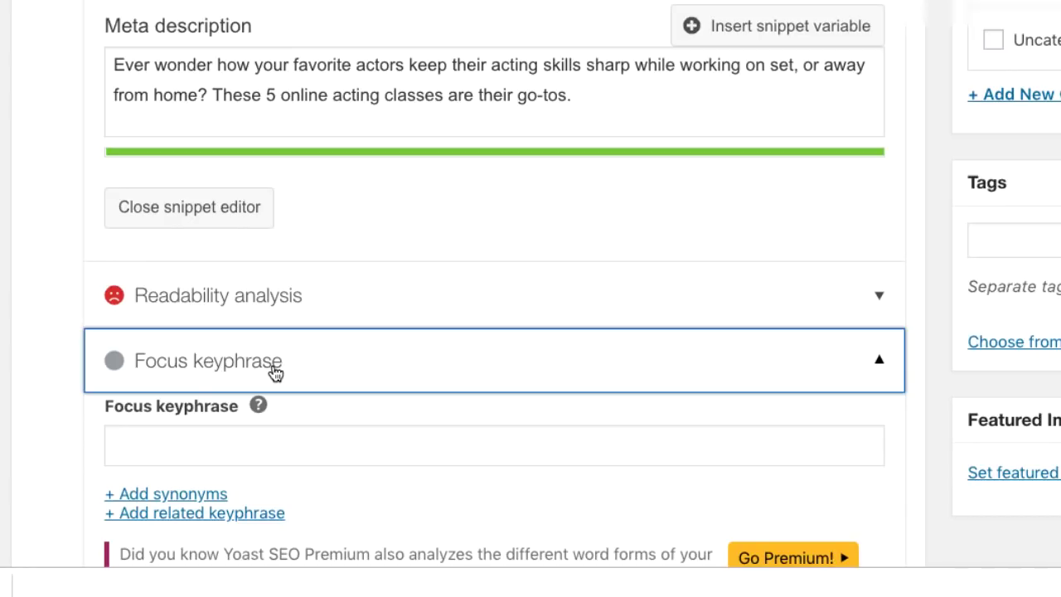
pyautogui.click(251, 439)
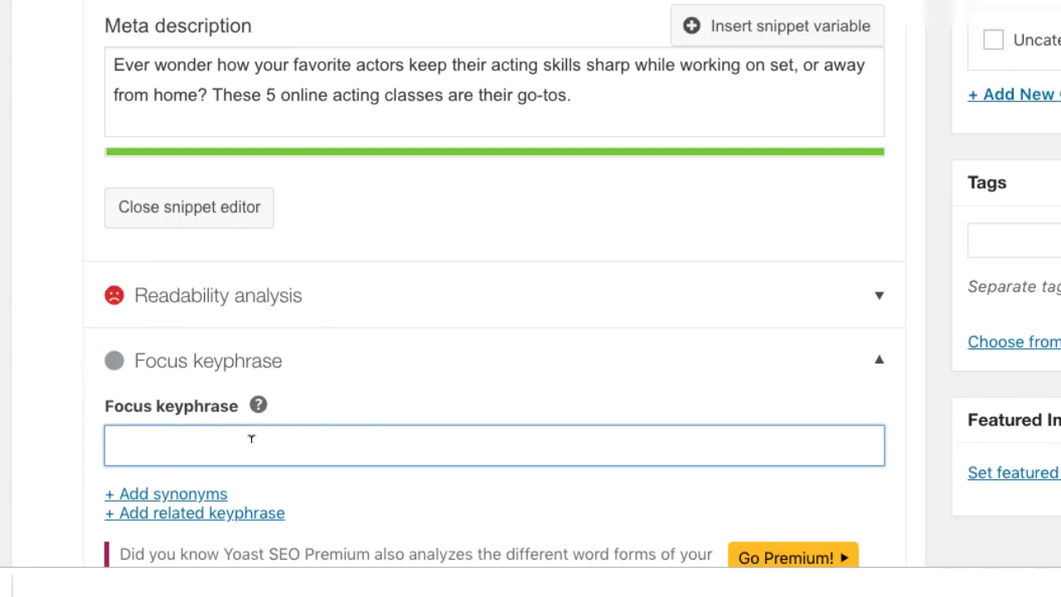
pyautogui.write('best online acting classes')
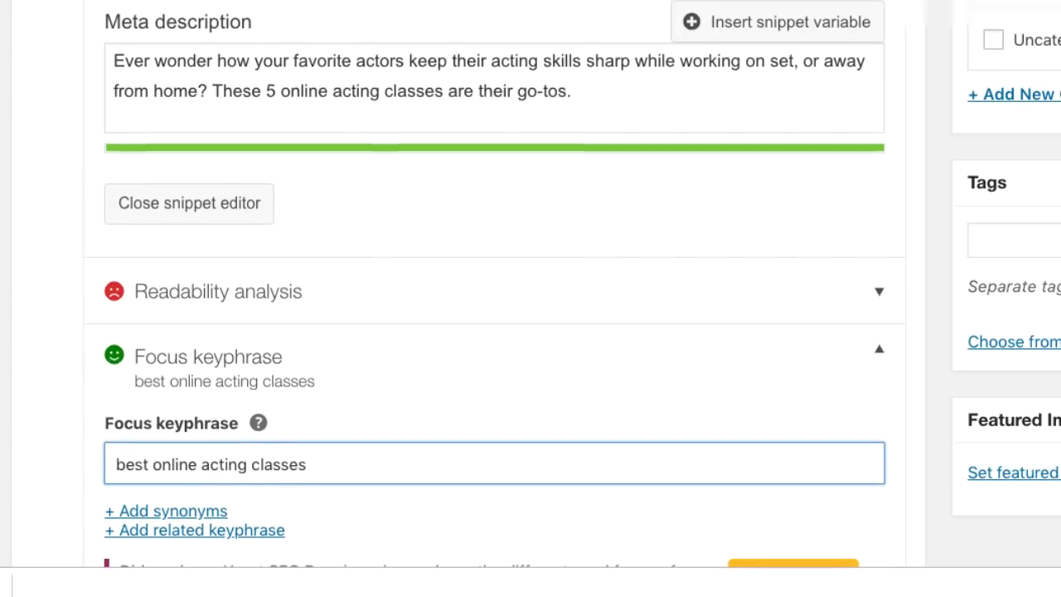
pyautogui.scroll(-1, 495, 284)
pyautogui.scroll(-5, 272, 456)
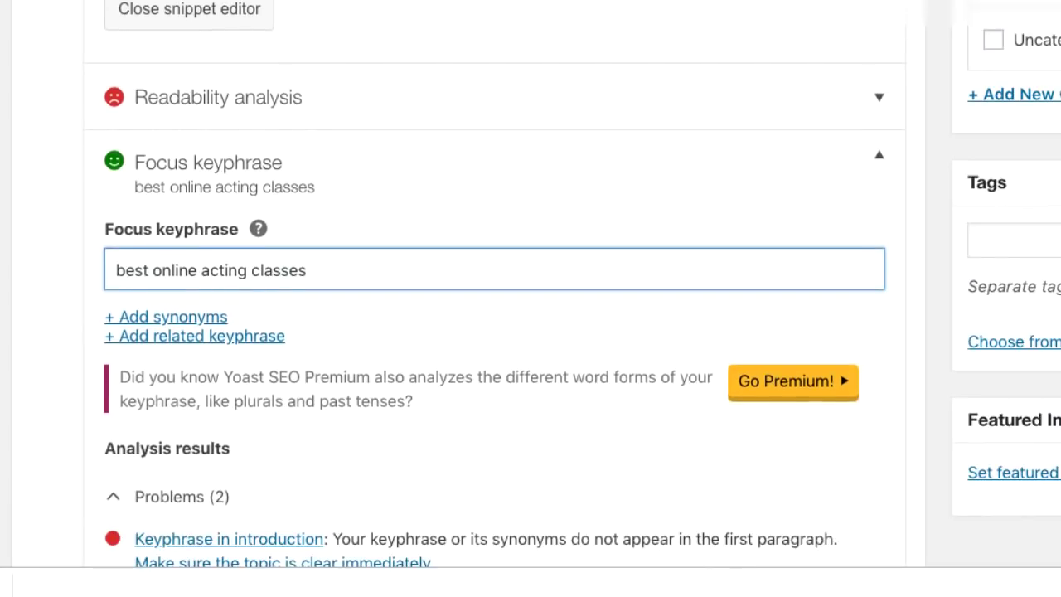
pyautogui.scroll(-1, 179, 137)
pyautogui.scroll(-7, 180, 135)
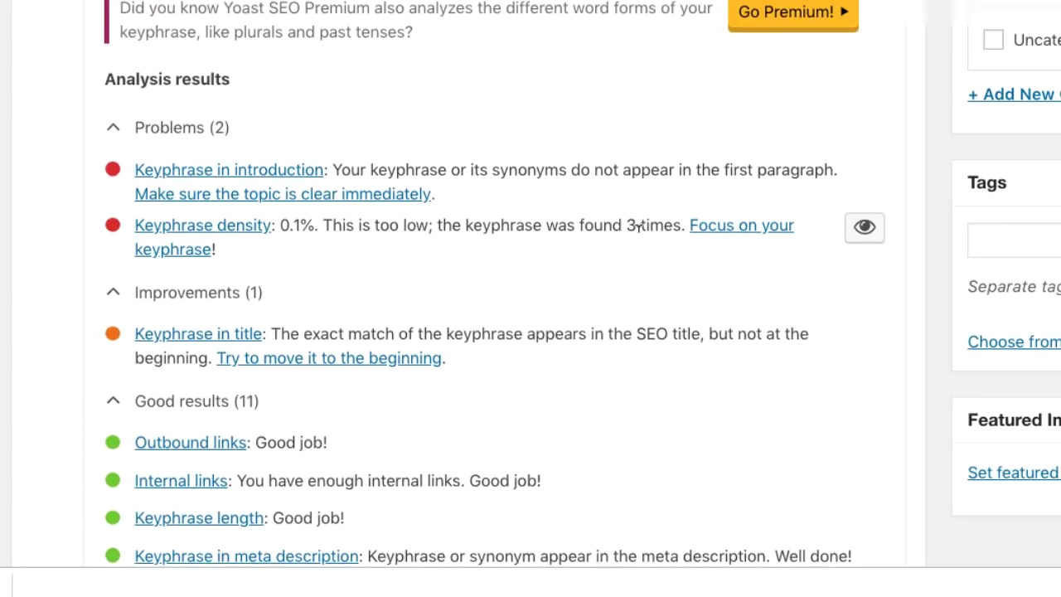
pyautogui.scroll(-5, 637, 228)
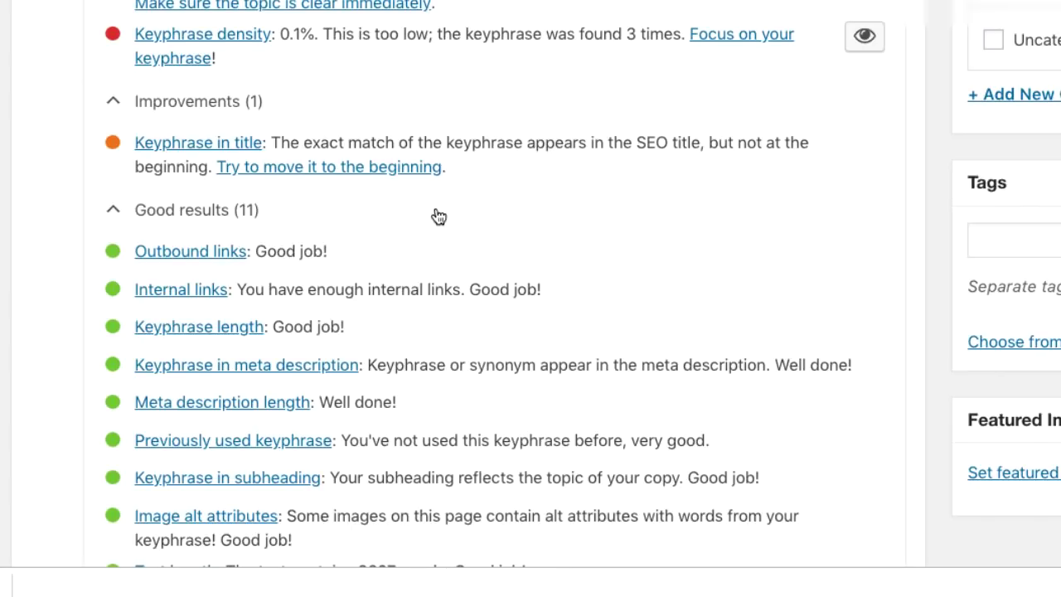
pyautogui.scroll(-2, 439, 214)
pyautogui.scroll(-4, 439, 214)
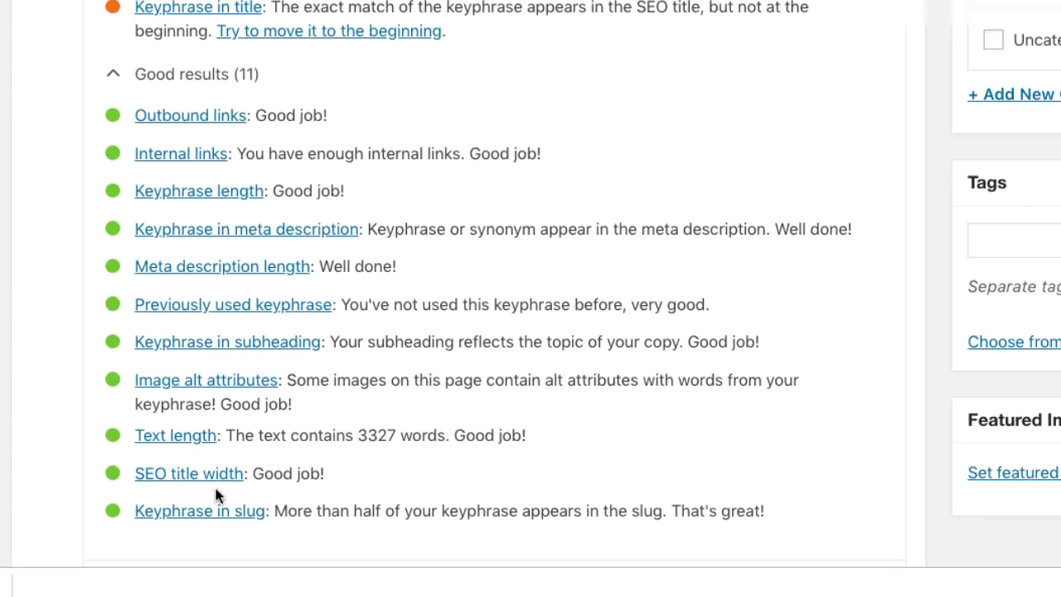
# Publish the post, then scroll down to its Yoast snippet preview and meta description.
pyautogui.scroll(15, 216, 495)
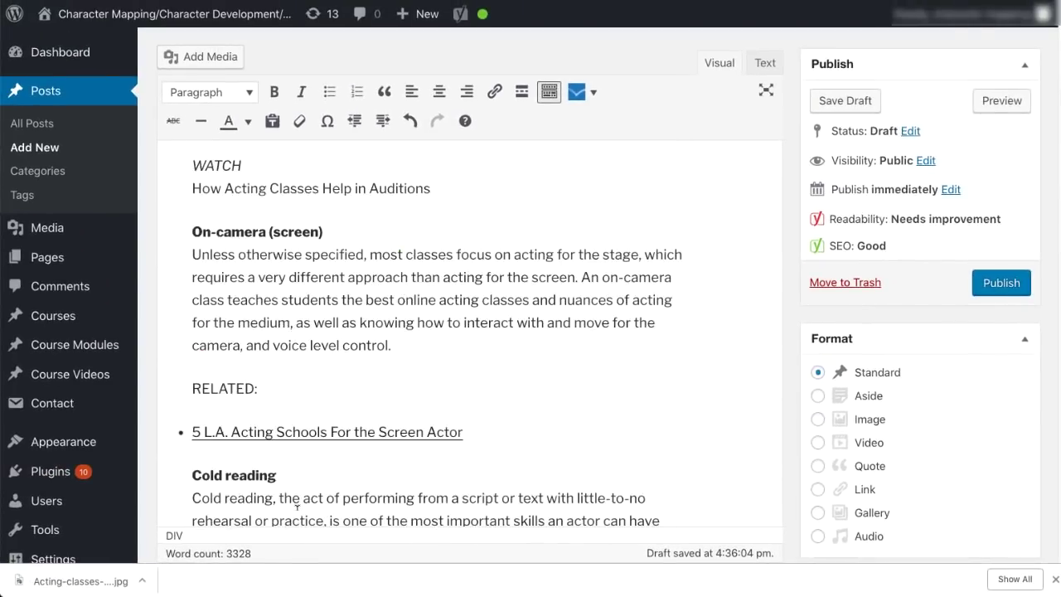
pyautogui.scroll(10, 297, 508)
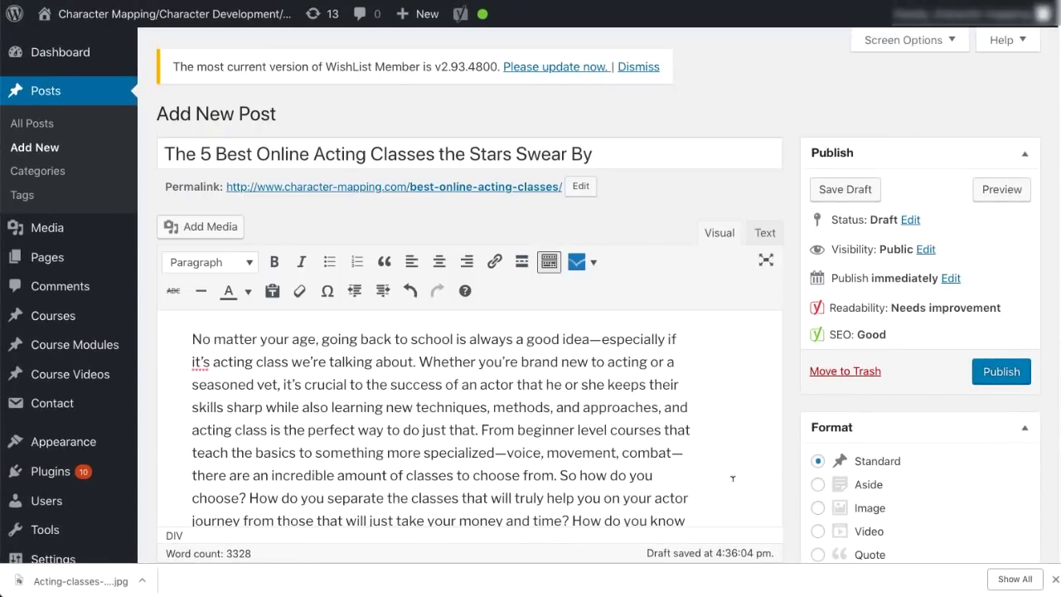
pyautogui.click(1001, 372)
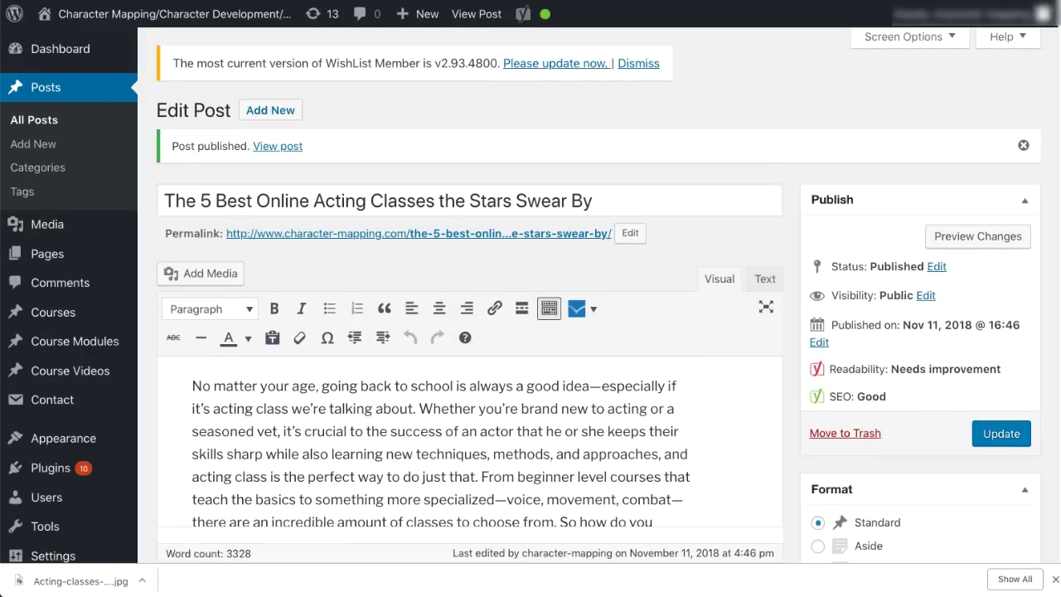
pyautogui.scroll(-20, 469, 373)
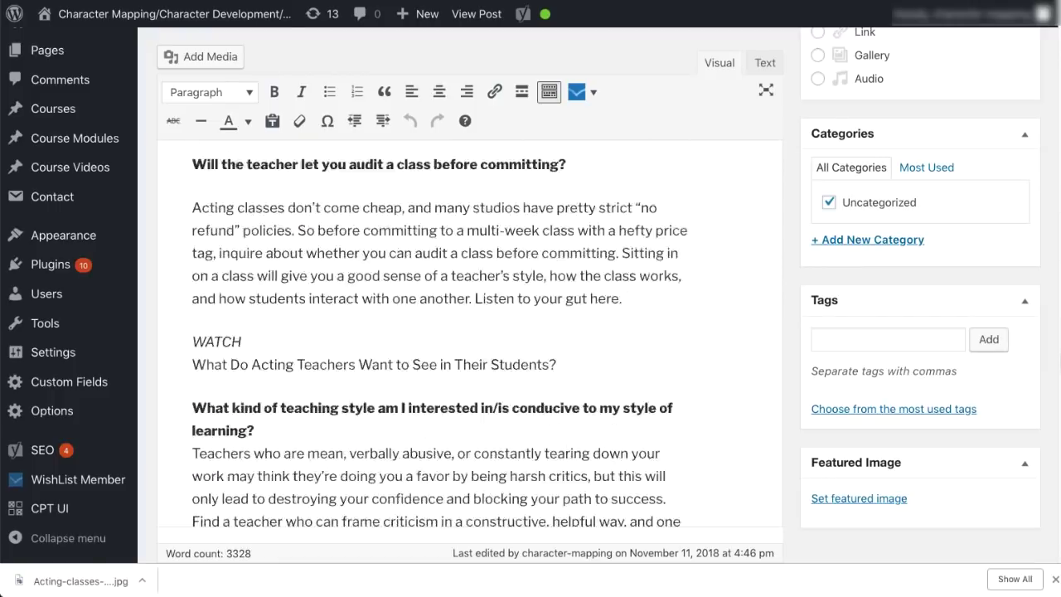
pyautogui.scroll(-20, 469, 332)
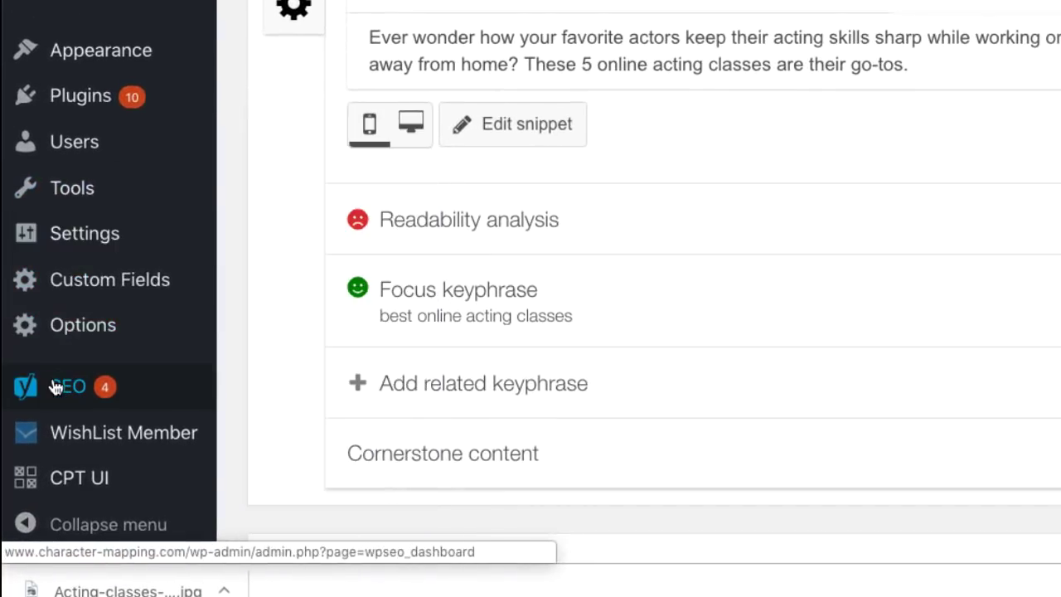
# Open Yoast SEO Tools > Bulk editor and look over the 45 items' SEO titles.
pyautogui.moveTo(46, 427)
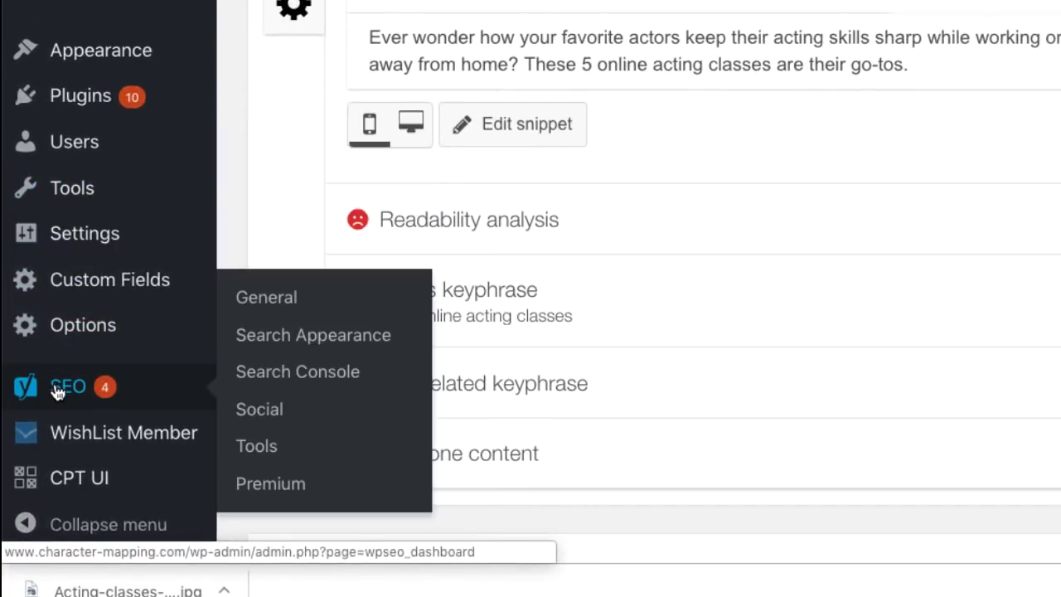
pyautogui.click(262, 449)
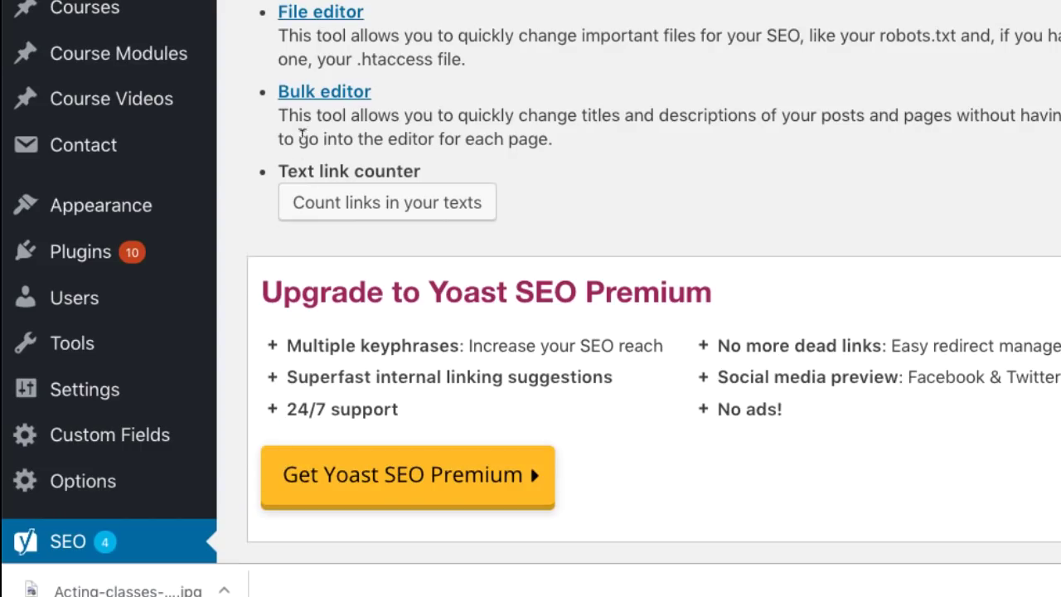
pyautogui.click(307, 93)
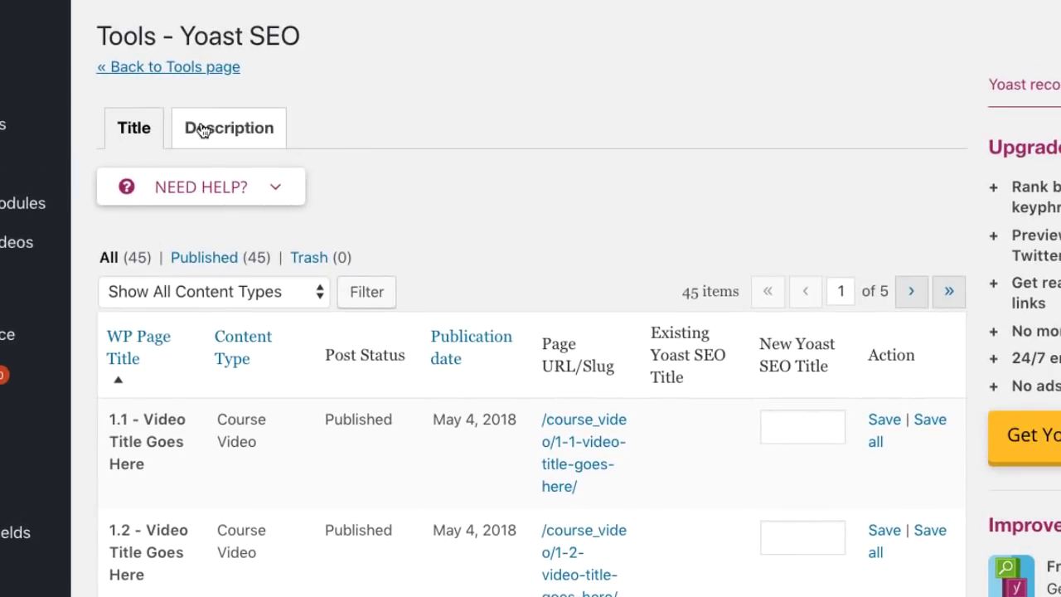
pyautogui.scroll(-3, 635, 181)
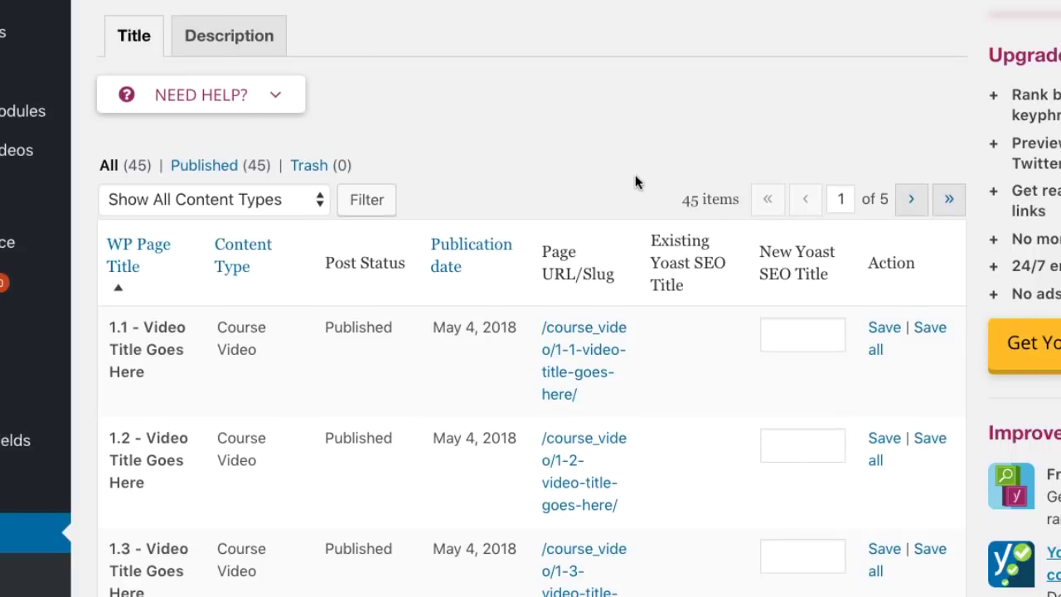
pyautogui.click(803, 326)
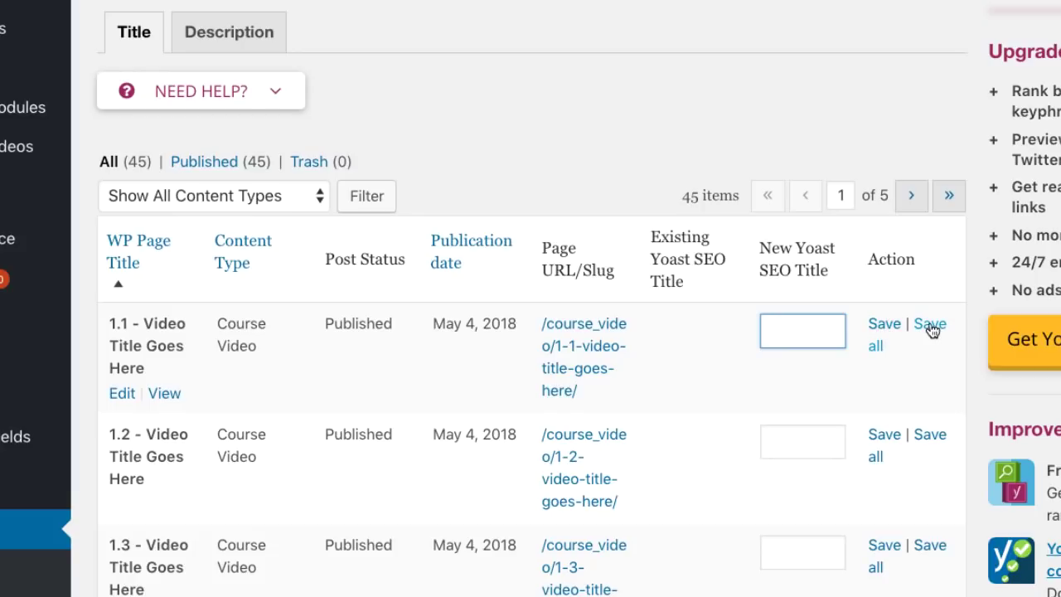
pyautogui.scroll(-10, 808, 450)
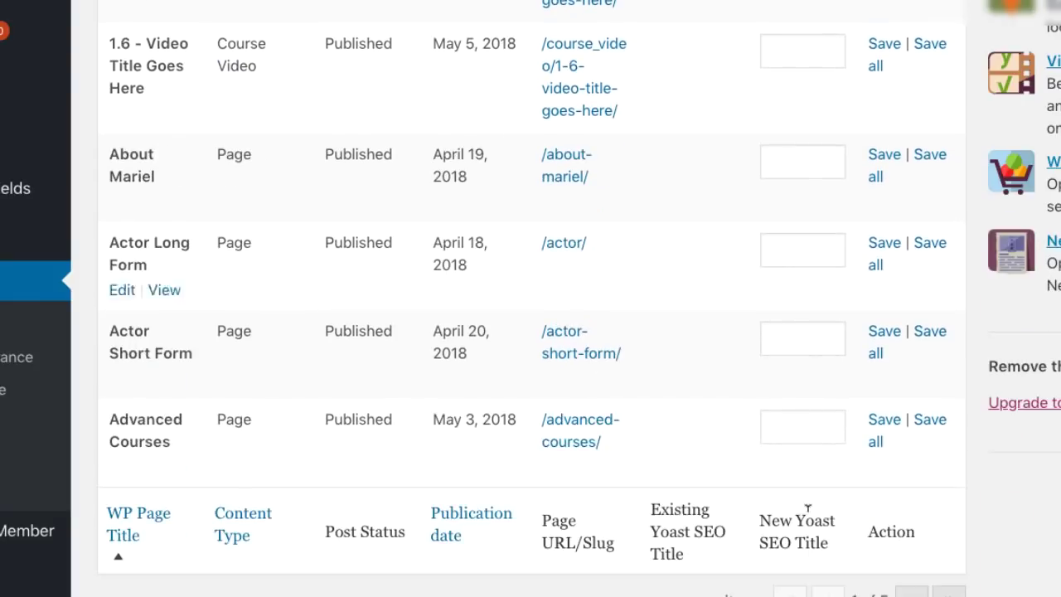
pyautogui.scroll(10, 808, 508)
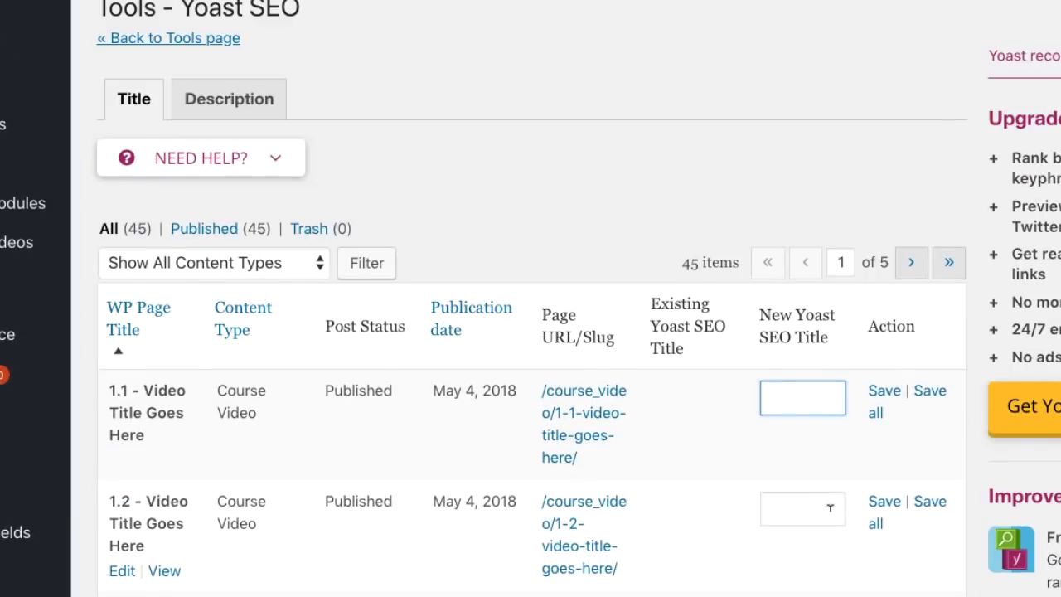
# Switch the bulk editor to Descriptions and enlarge row 1.1's meta description box.
pyautogui.click(232, 106)
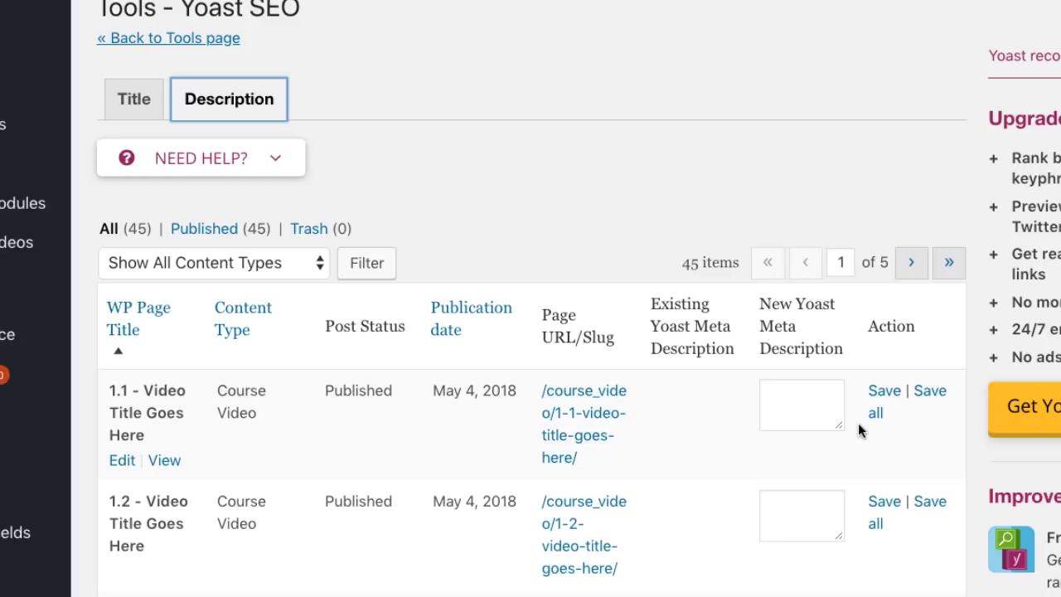
pyautogui.moveTo(838, 431); pyautogui.dragTo(864, 489)
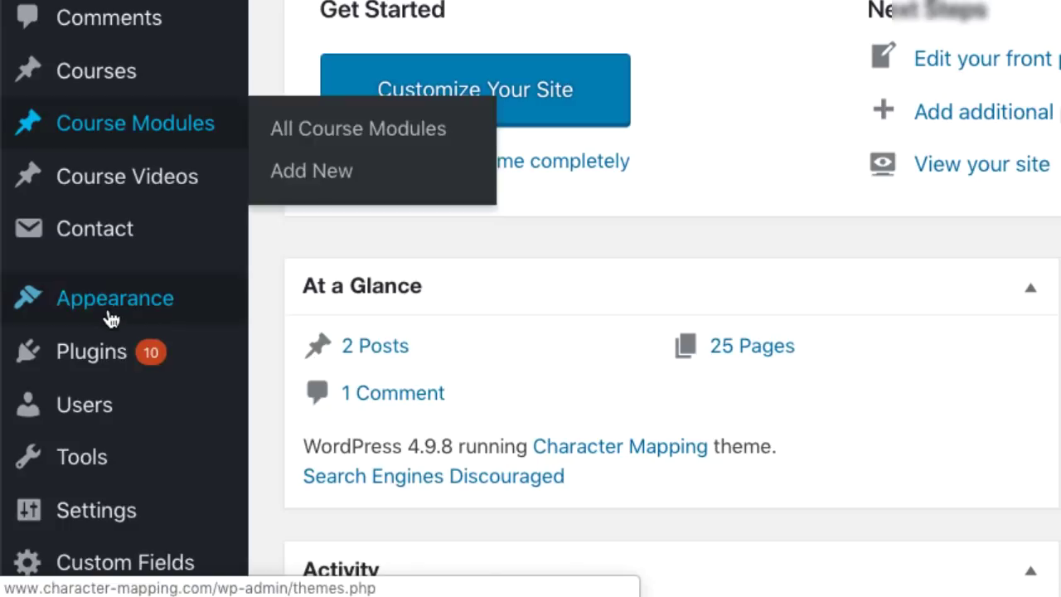
# Search the plugin directory for 'mentionable', then install and activate Mentionable.
pyautogui.moveTo(99, 355)
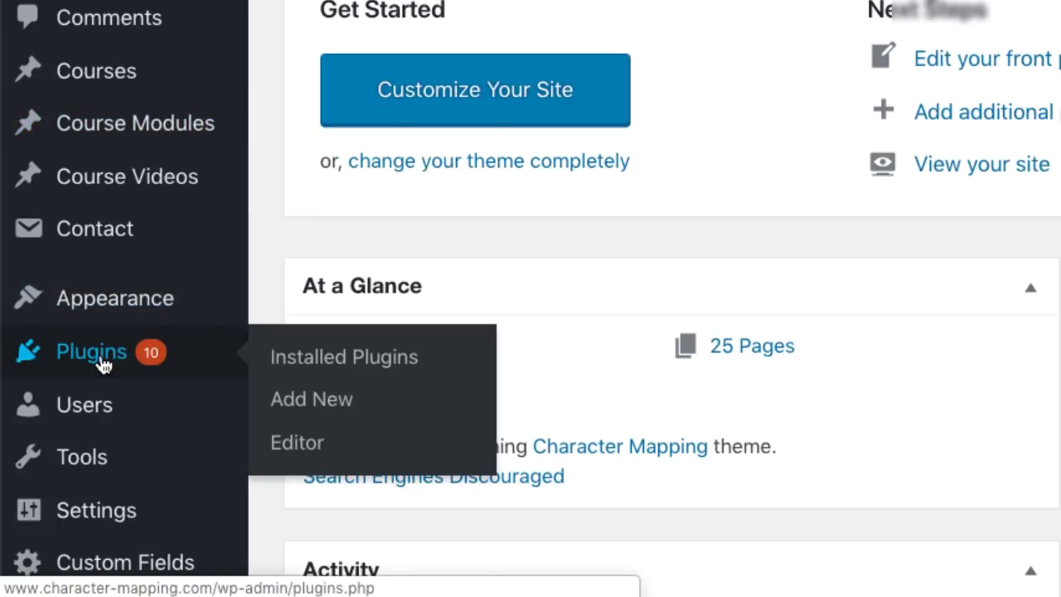
pyautogui.click(311, 402)
pyautogui.click(1028, 19)
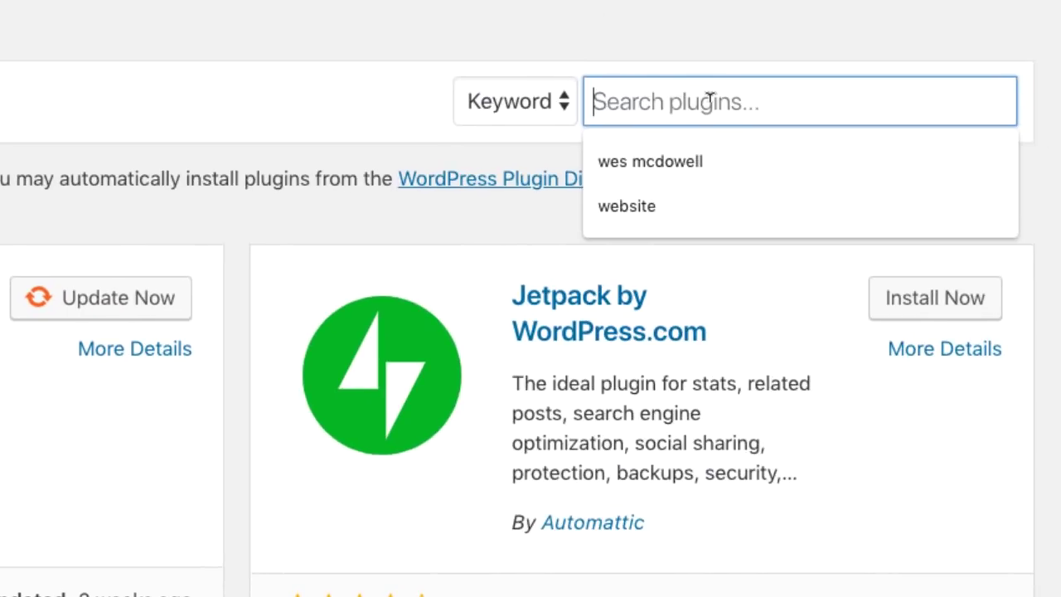
pyautogui.write('mentionable')
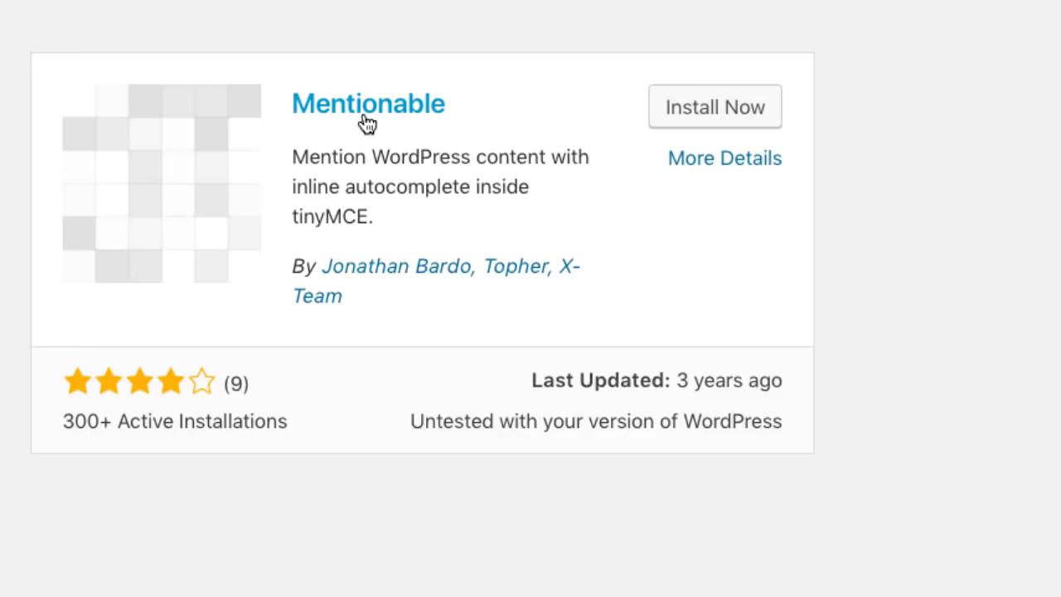
pyautogui.click(721, 110)
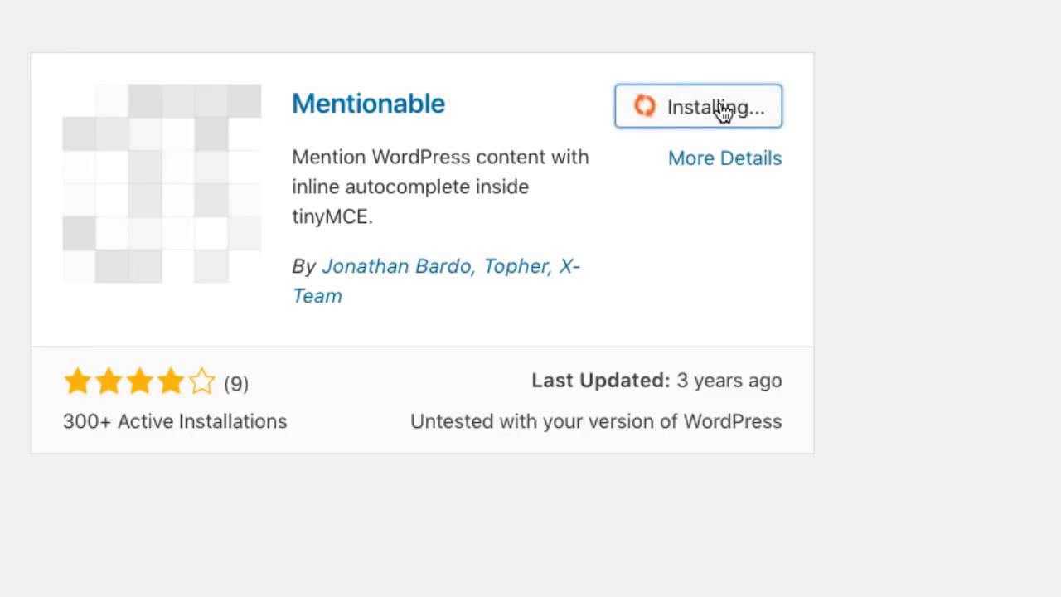
pyautogui.click(735, 112)
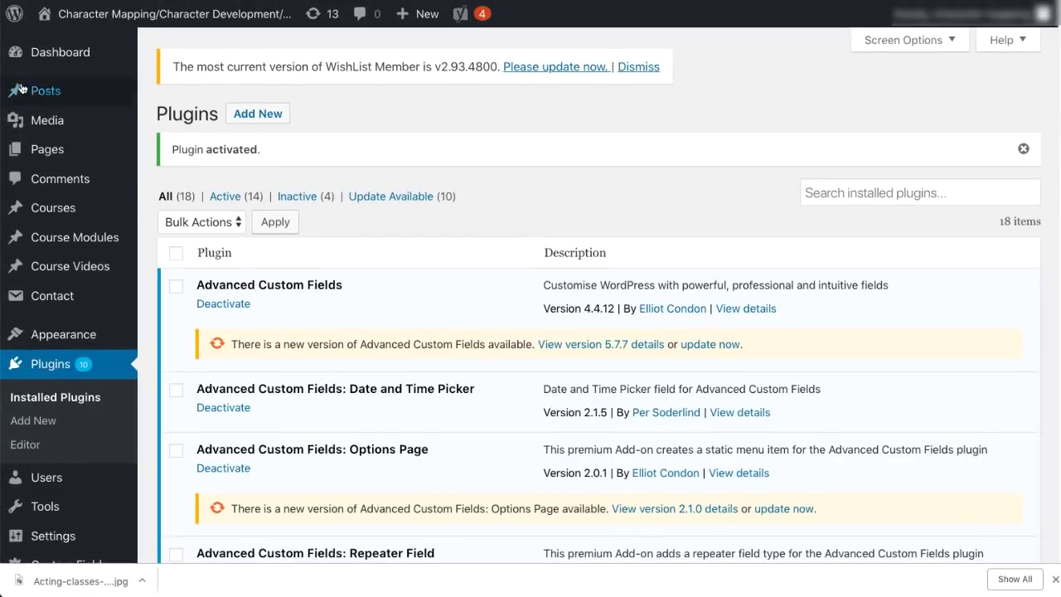
# Start a new post and paste the intro paragraph about becoming an actor.
pyautogui.moveTo(43, 94)
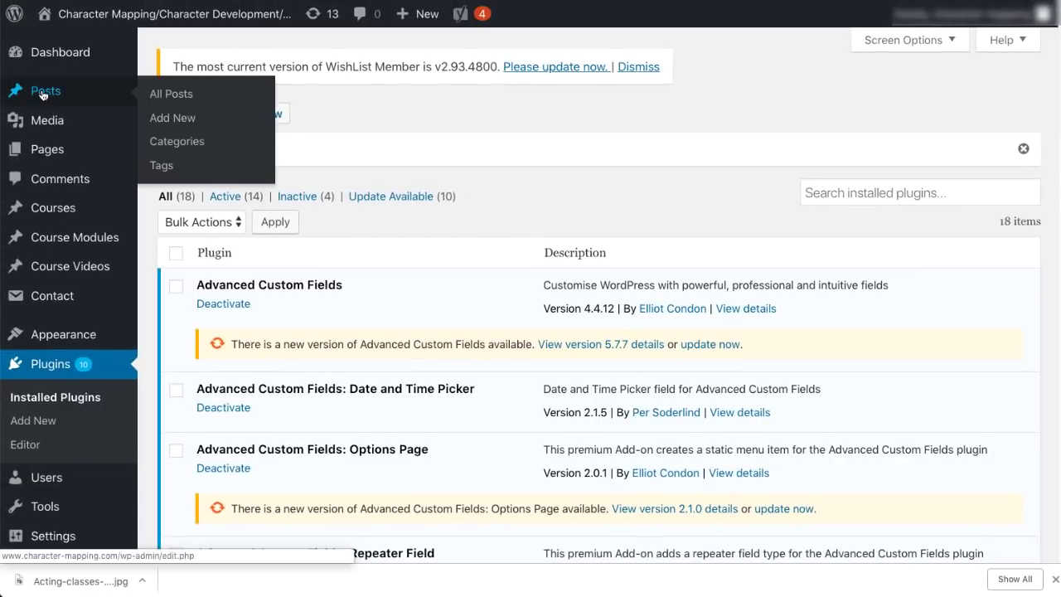
pyautogui.click(177, 123)
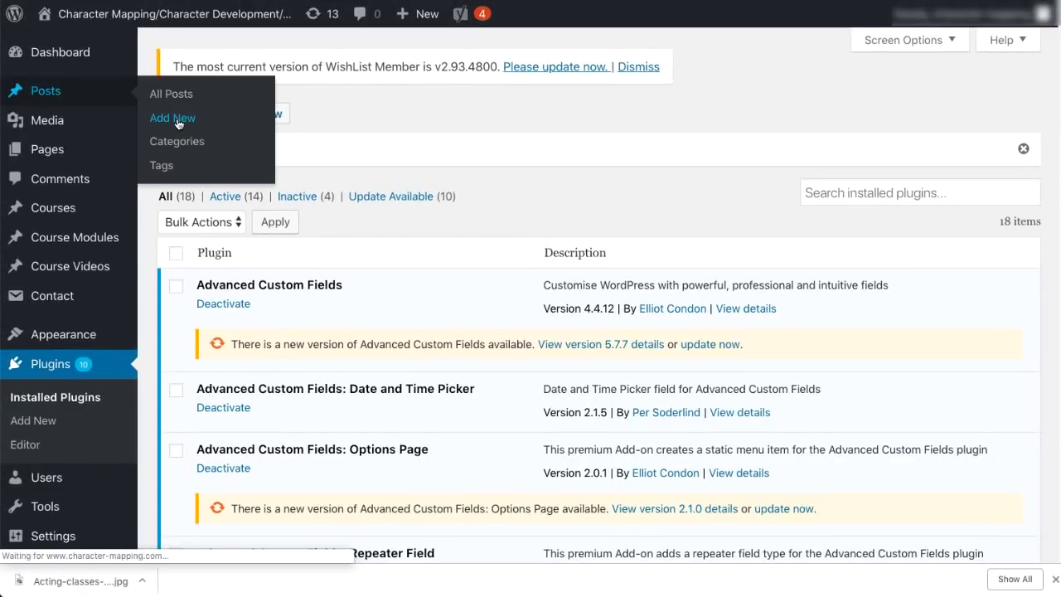
pyautogui.click(535, 446)
pyautogui.write('How do you become an actor? How do you check if you have the potential to be a great actor? These are the most common questions people ask who want to become actors. If you don’t have any acting experience, finding a job in that industry can be tough. You don’t need to have a formal education to become an actor, but you should consider a good acting school. In this article, we are going to show you the best Online Acting Courses.')
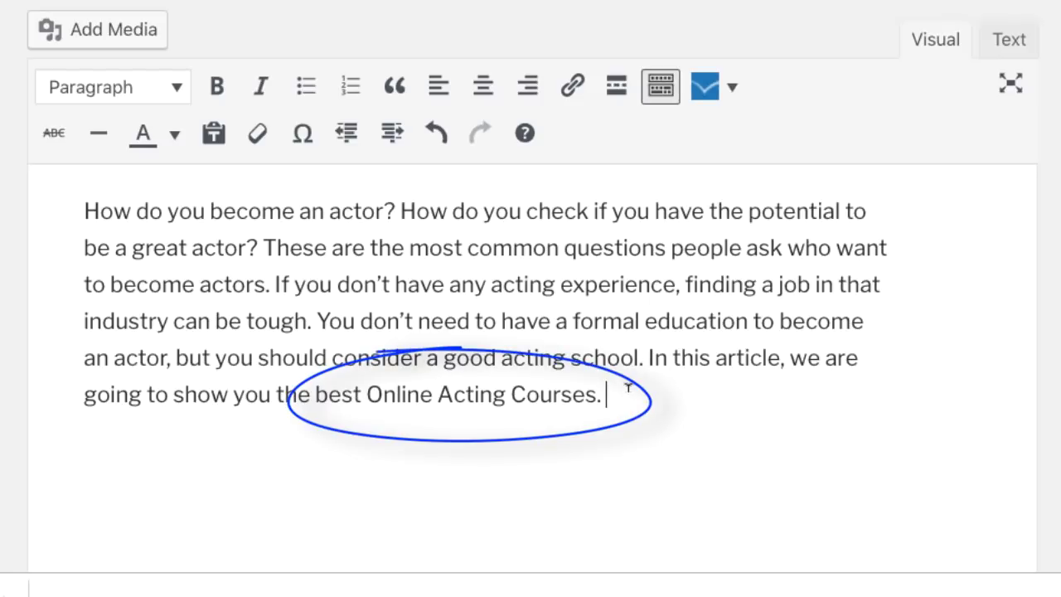
pyautogui.press('Return')
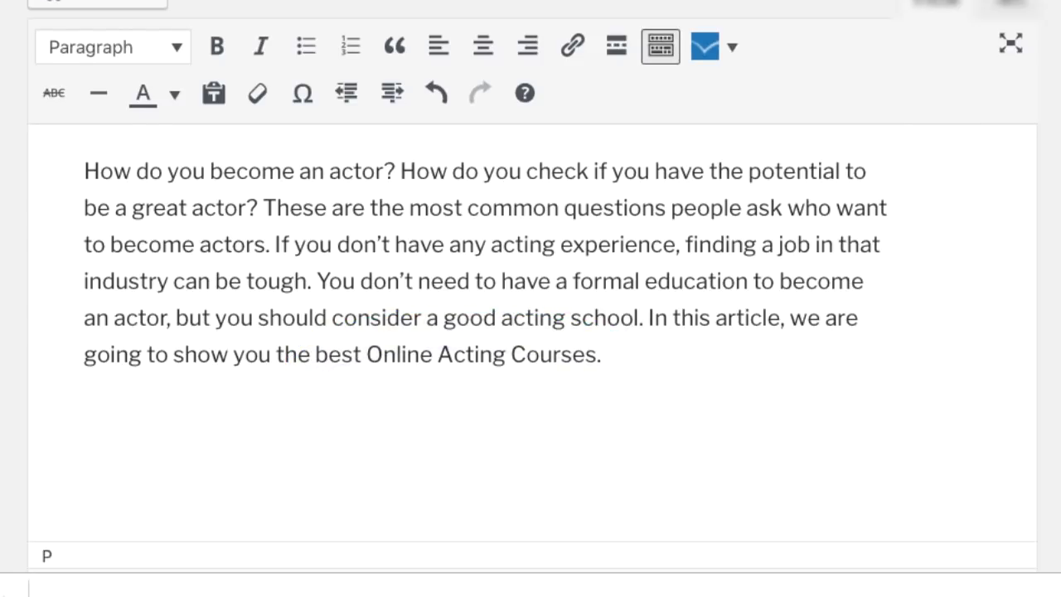
pyautogui.write('Related')
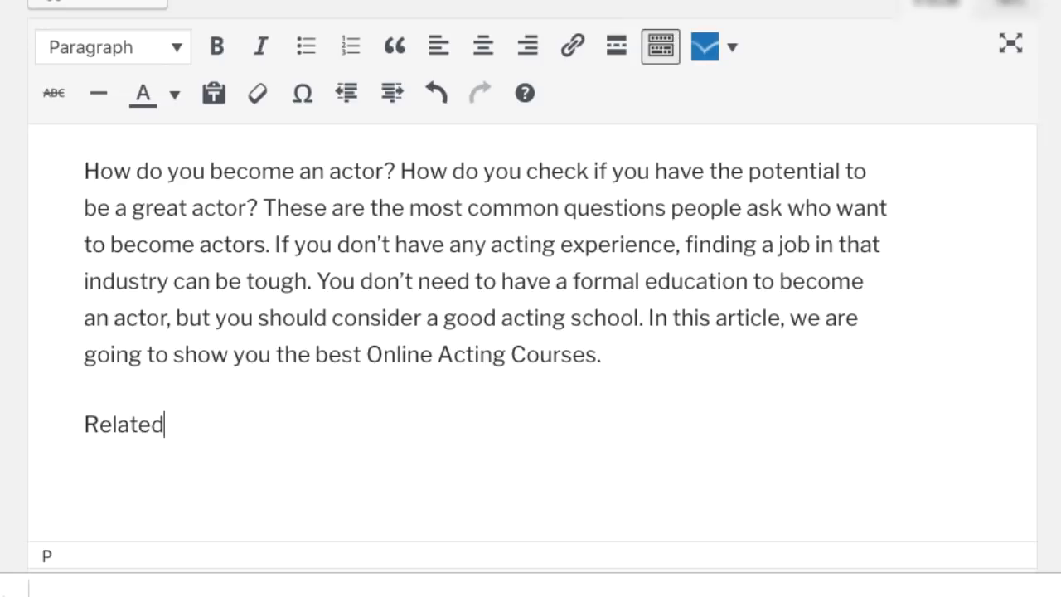
pyautogui.write(': @best')
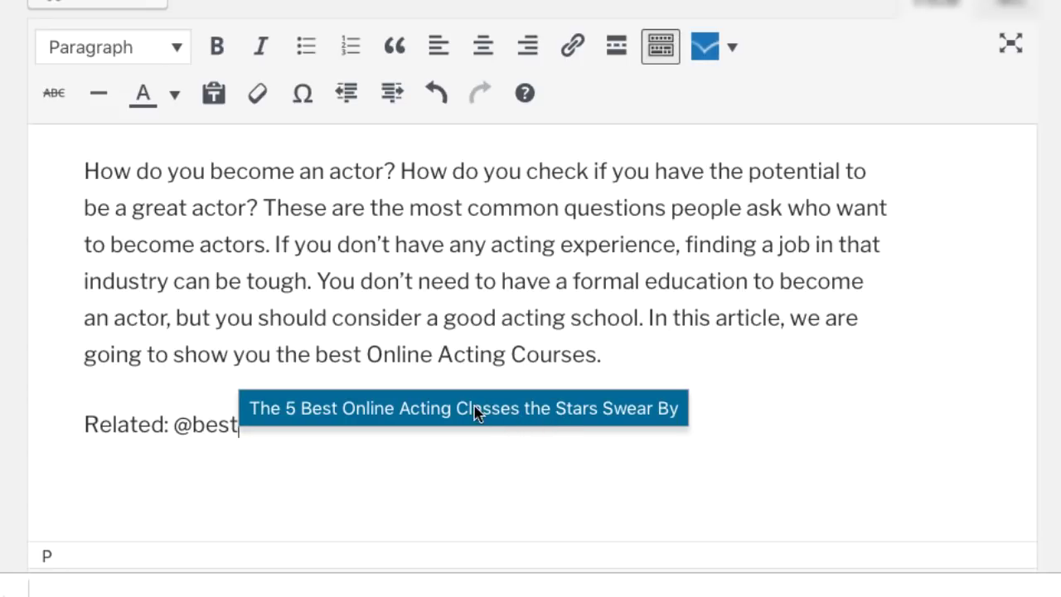
pyautogui.click(420, 415)
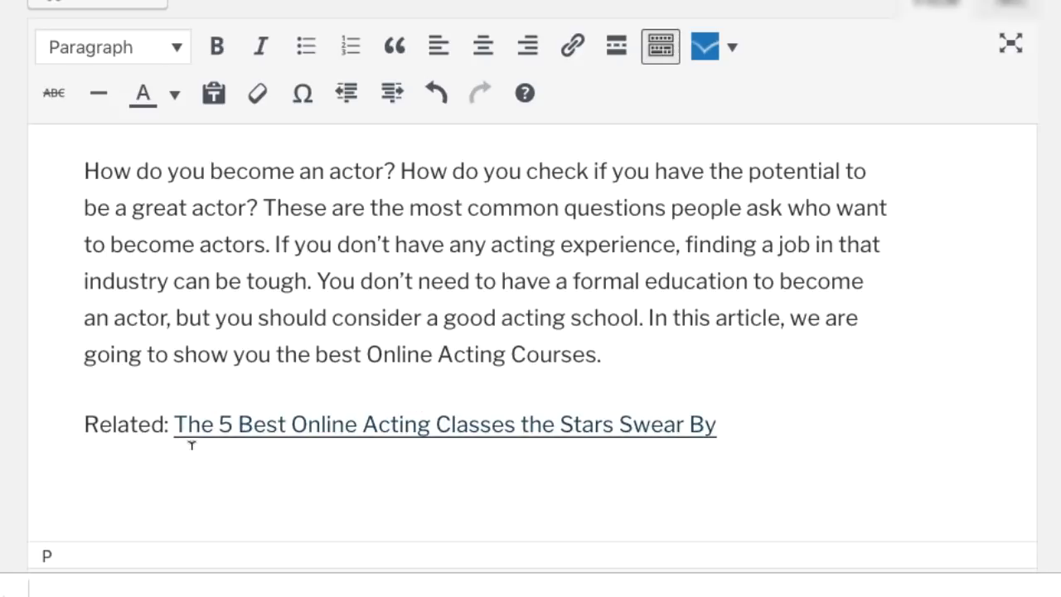